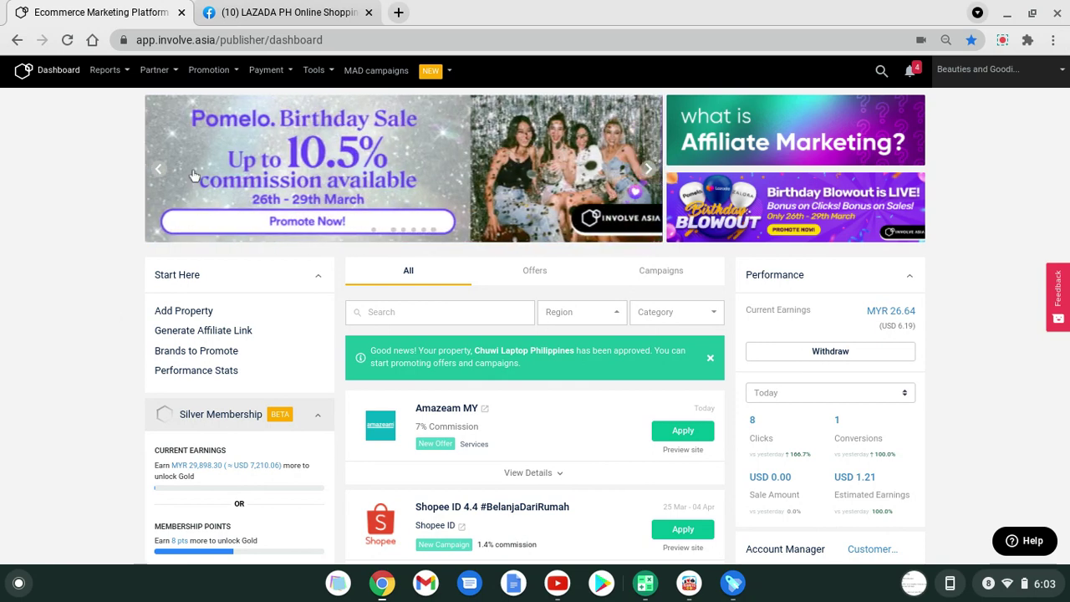
# Step: Open the account settings in a new tab, and open the Add Property form in the dashboard's tab
pyautogui.click(1010, 74)
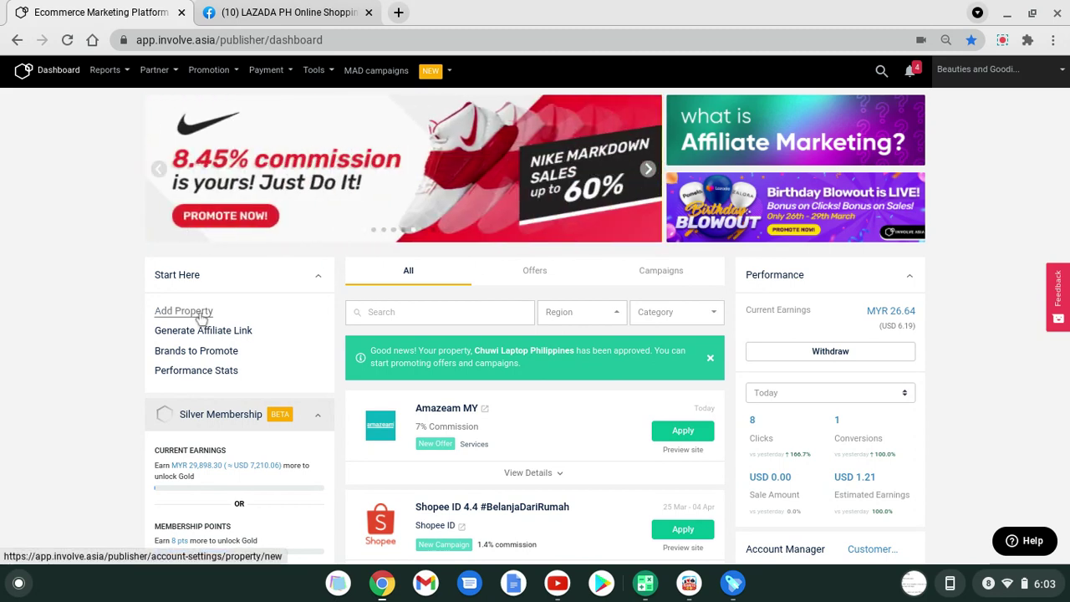
pyautogui.click(1034, 71)
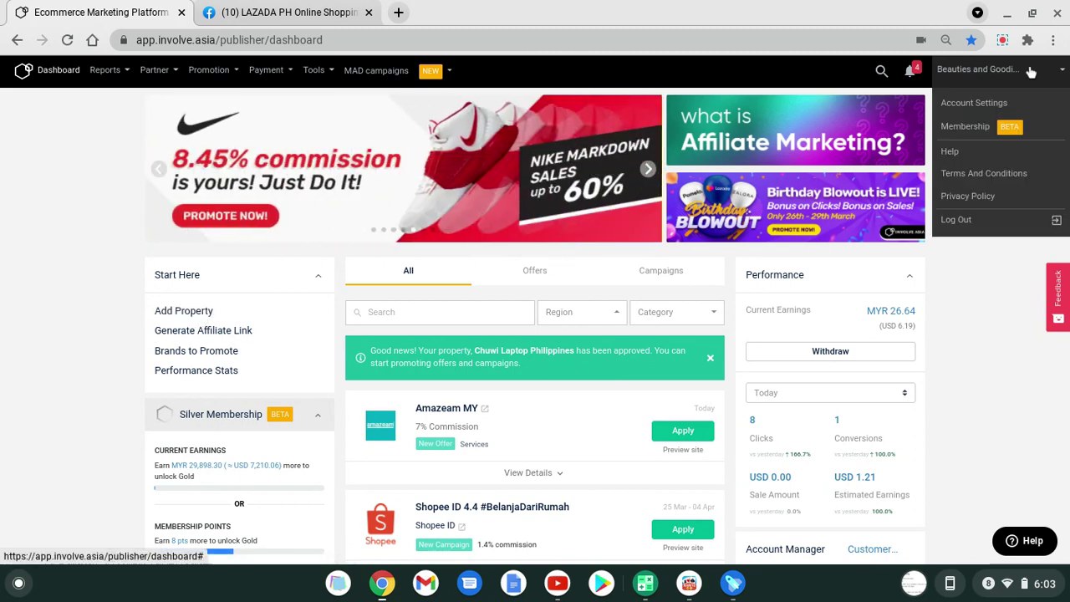
pyautogui.rightClick(961, 103)
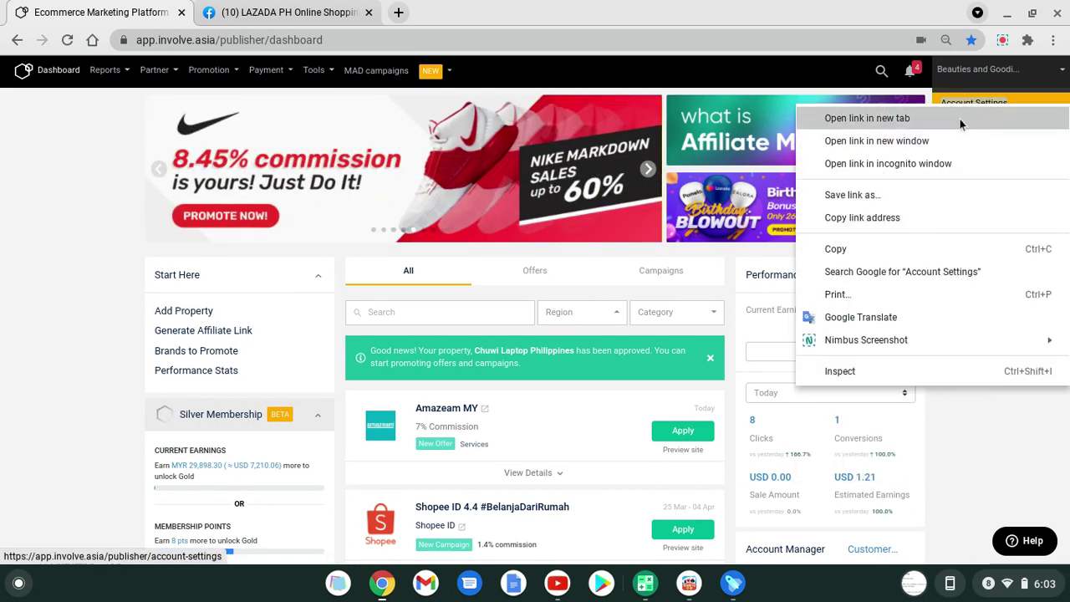
pyautogui.click(959, 122)
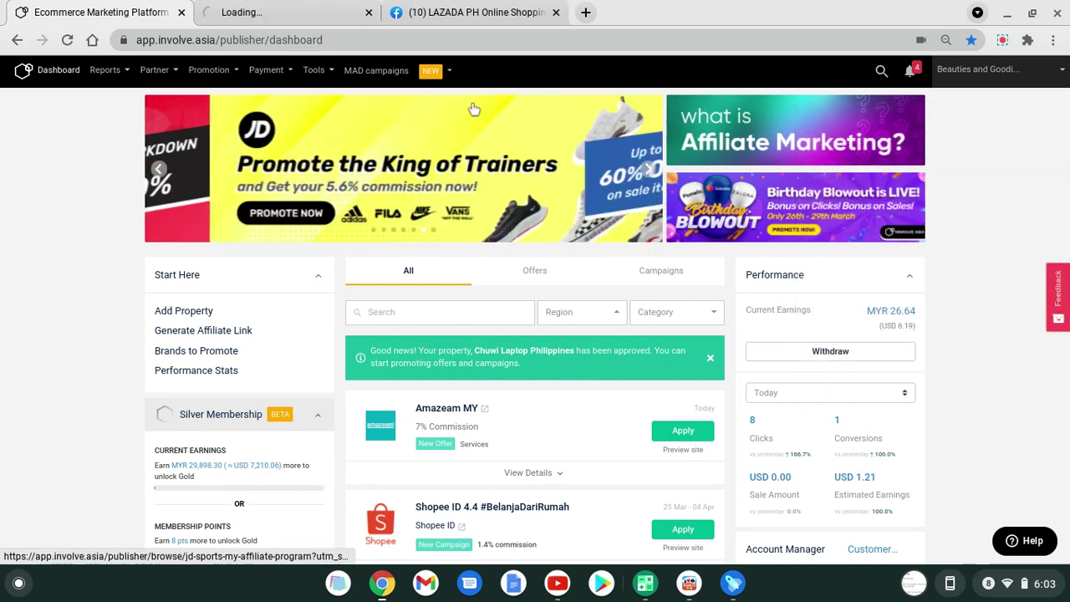
pyautogui.click(198, 312)
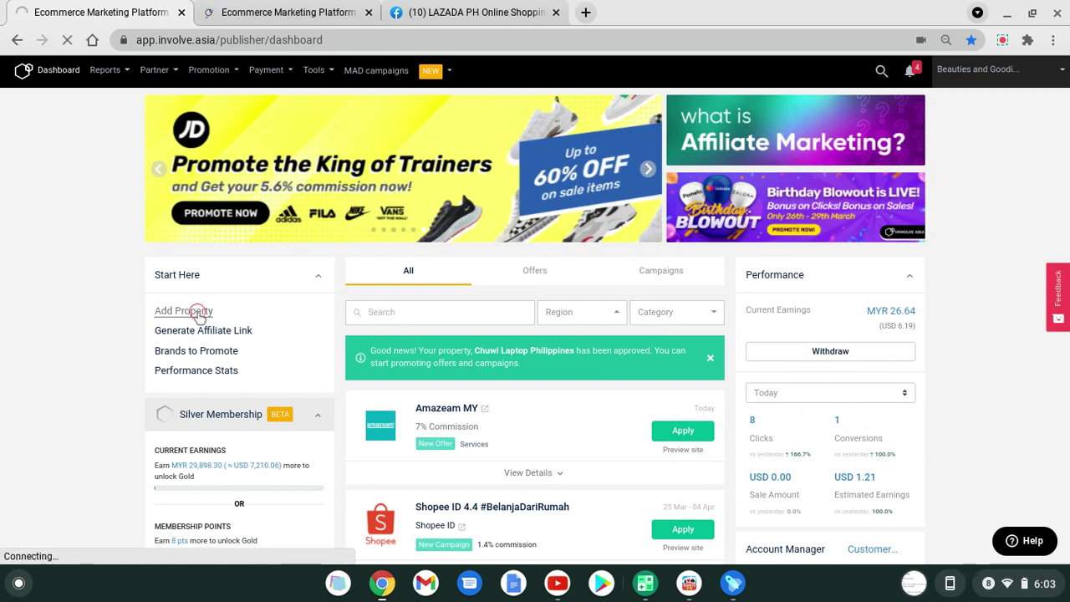
# Step: View the Website/Property list in the account settings tab and open the Add New Property form from there
pyautogui.click(289, 12)
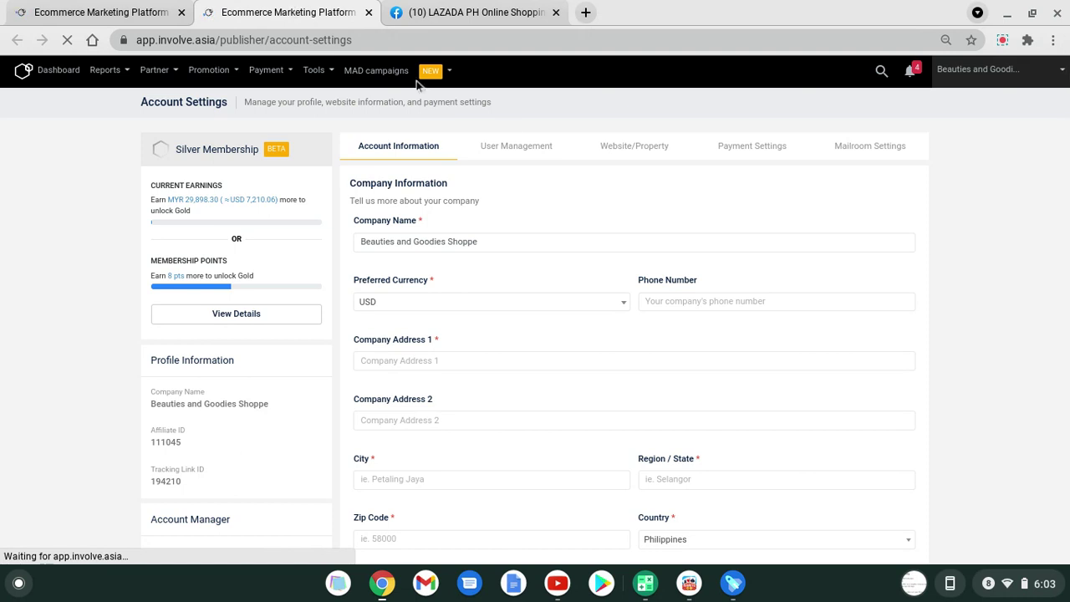
pyautogui.click(617, 148)
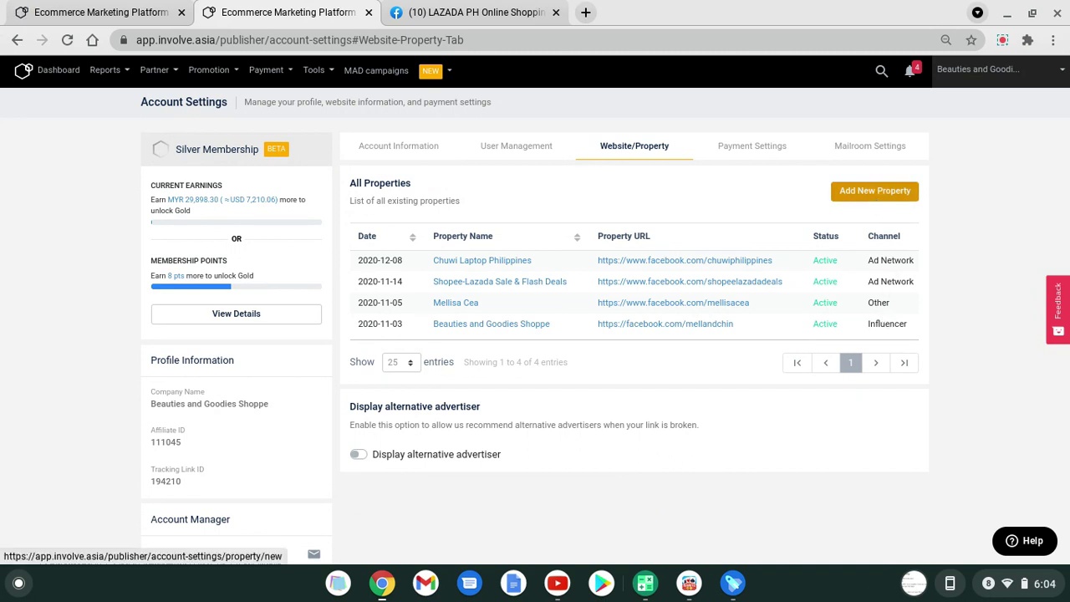
pyautogui.click(875, 199)
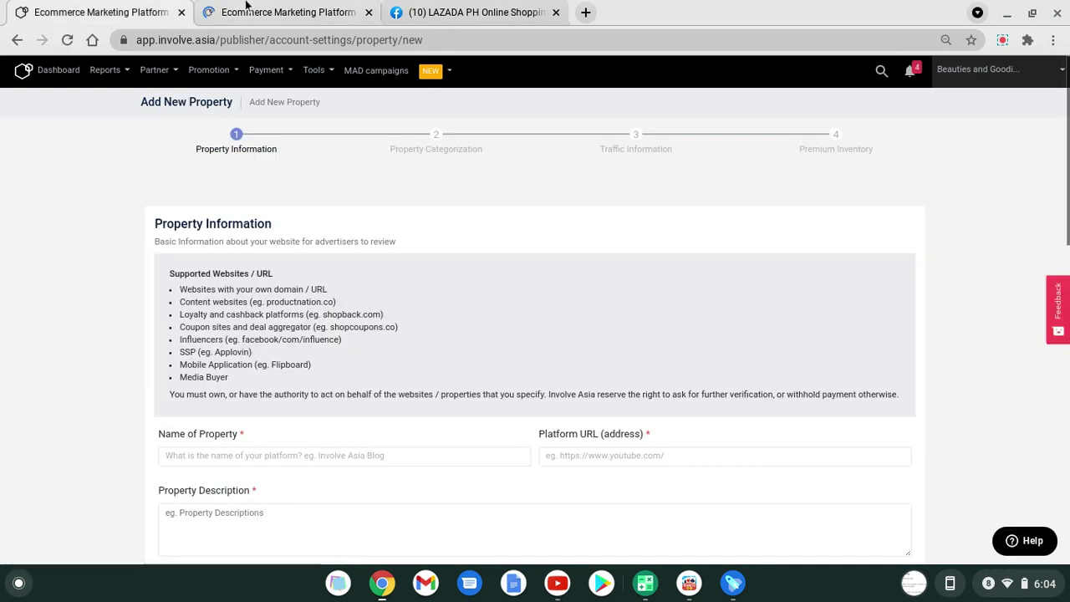
# Step: Set the Name of Property to "LAZADA PH Online Shopping", copied from the Facebook group's title, in the original tab's form
pyautogui.click(100, 8)
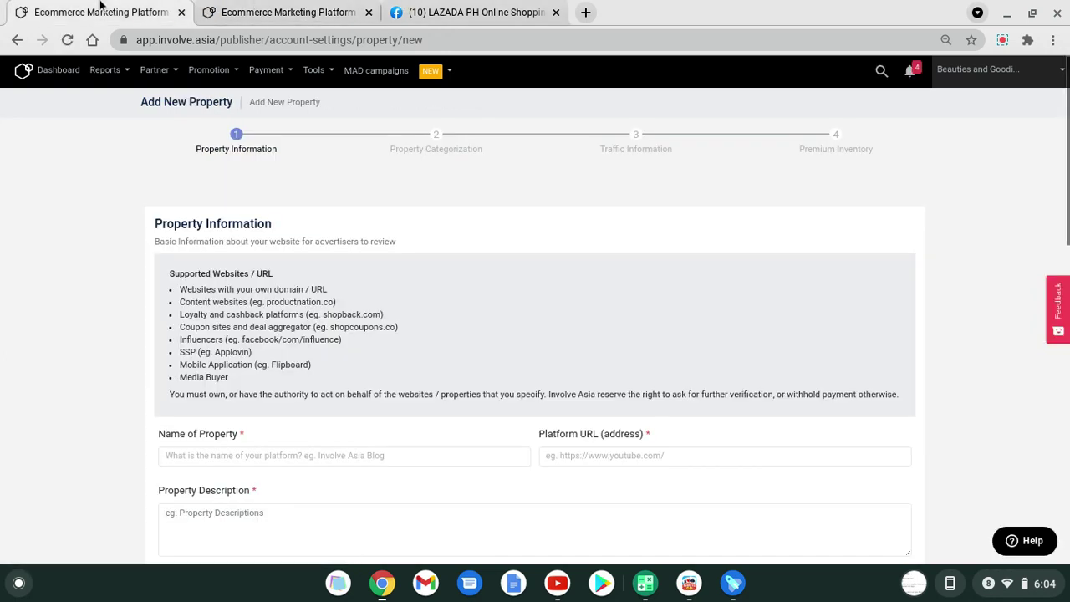
pyautogui.scroll(-5, 535, 334)
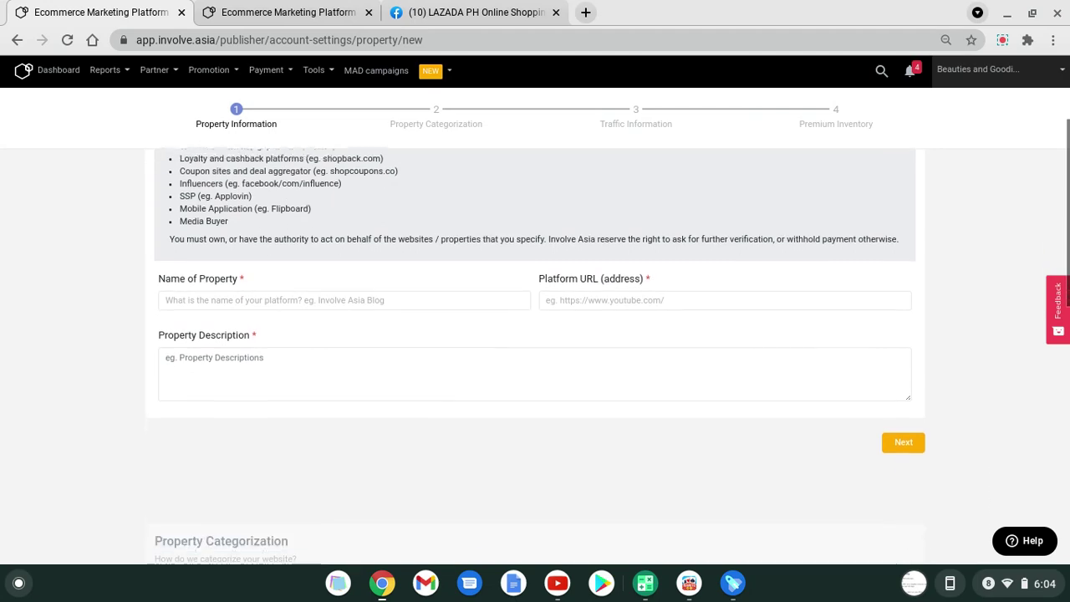
pyautogui.scroll(4, 535, 334)
pyautogui.scroll(-2, 308, 268)
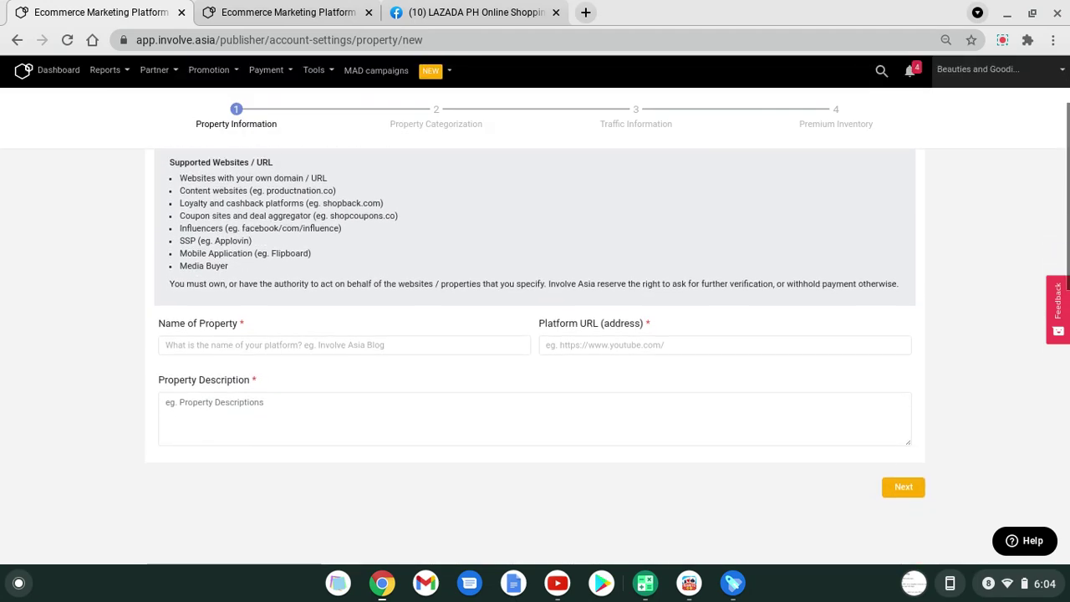
pyautogui.click(308, 333)
pyautogui.click(491, 8)
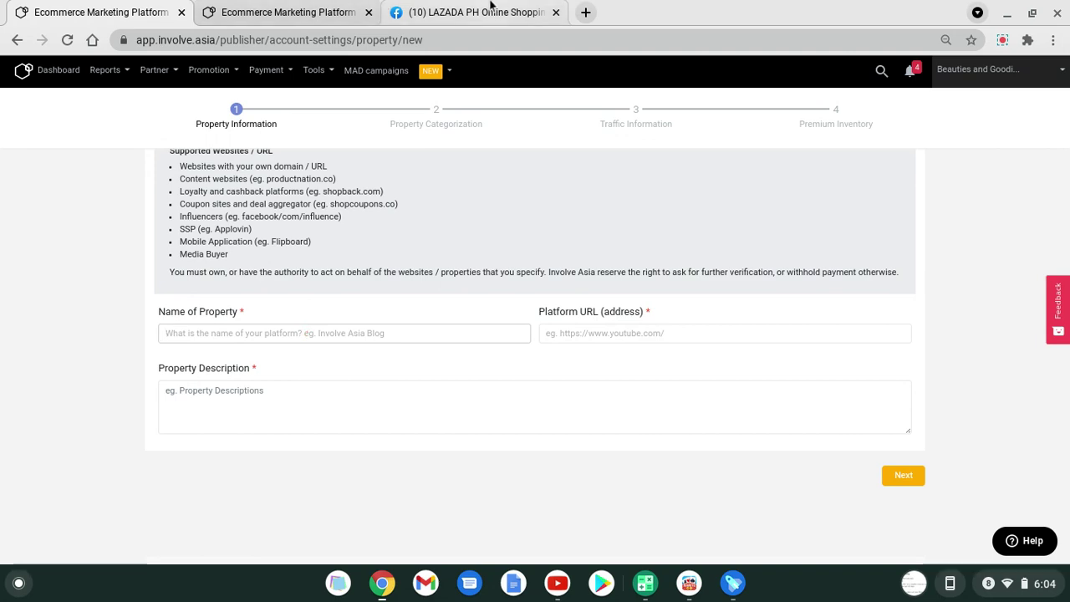
pyautogui.tripleClick(392, 155)
pyautogui.hotkey('ctrl', 'c')
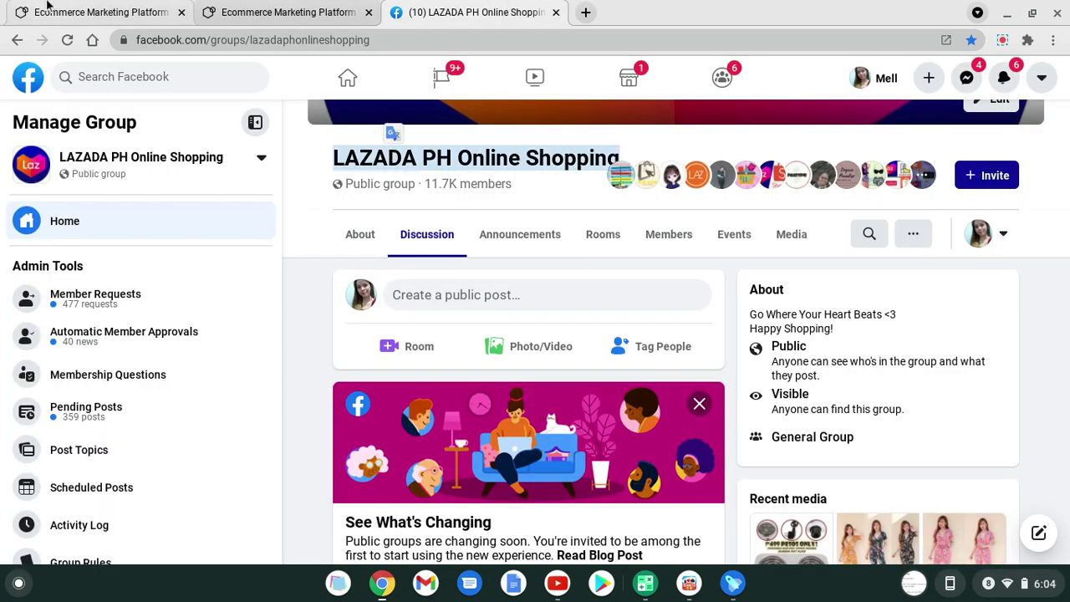
pyautogui.click(51, 8)
pyautogui.hotkey('ctrl', 'v')
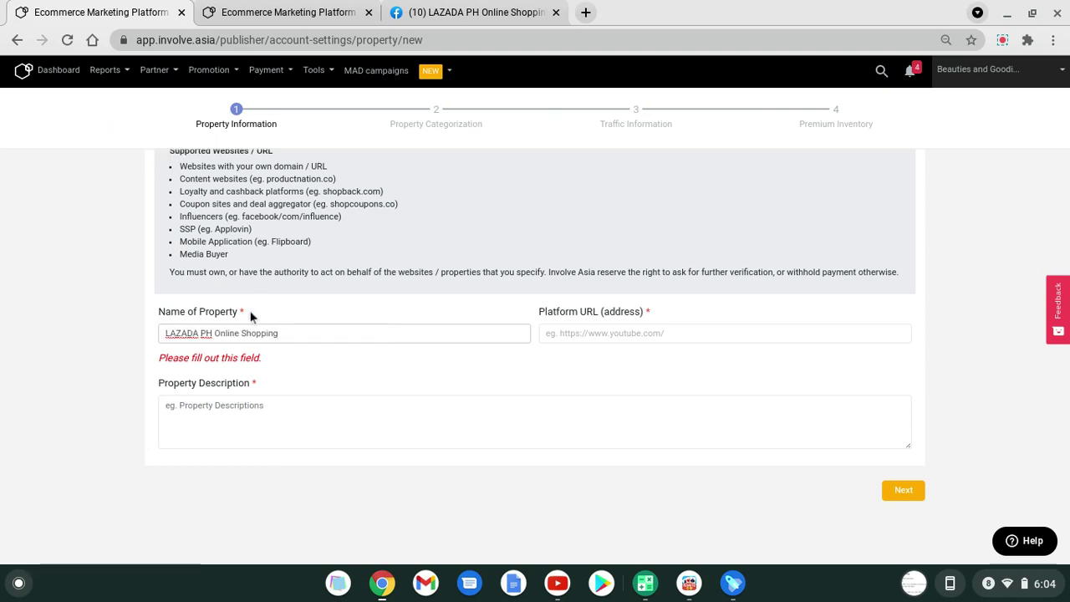
pyautogui.click(518, 9)
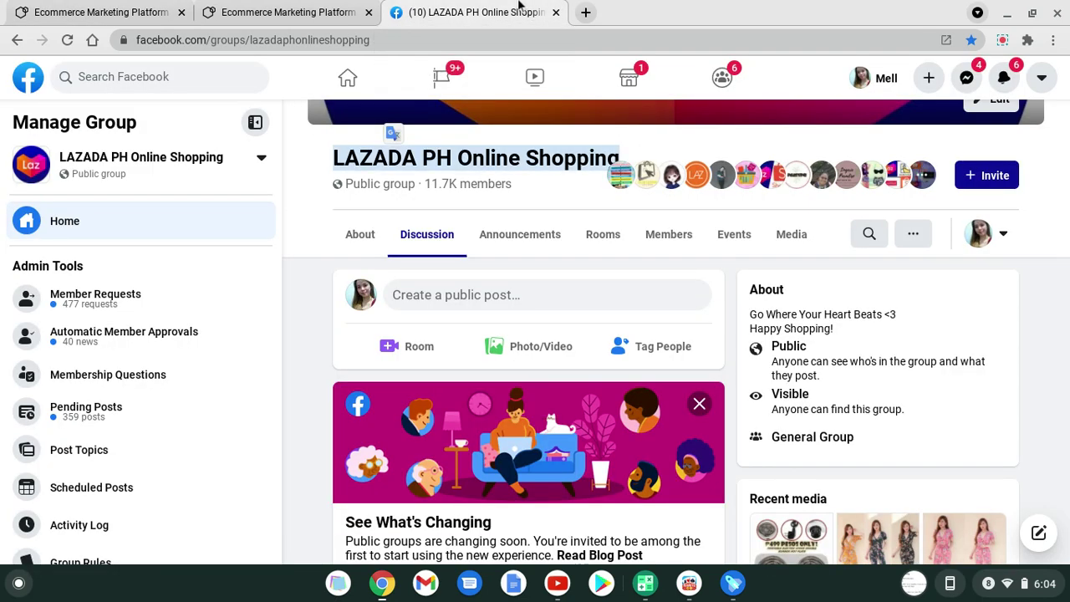
pyautogui.click(487, 40)
pyautogui.hotkey('ctrl', 'c')
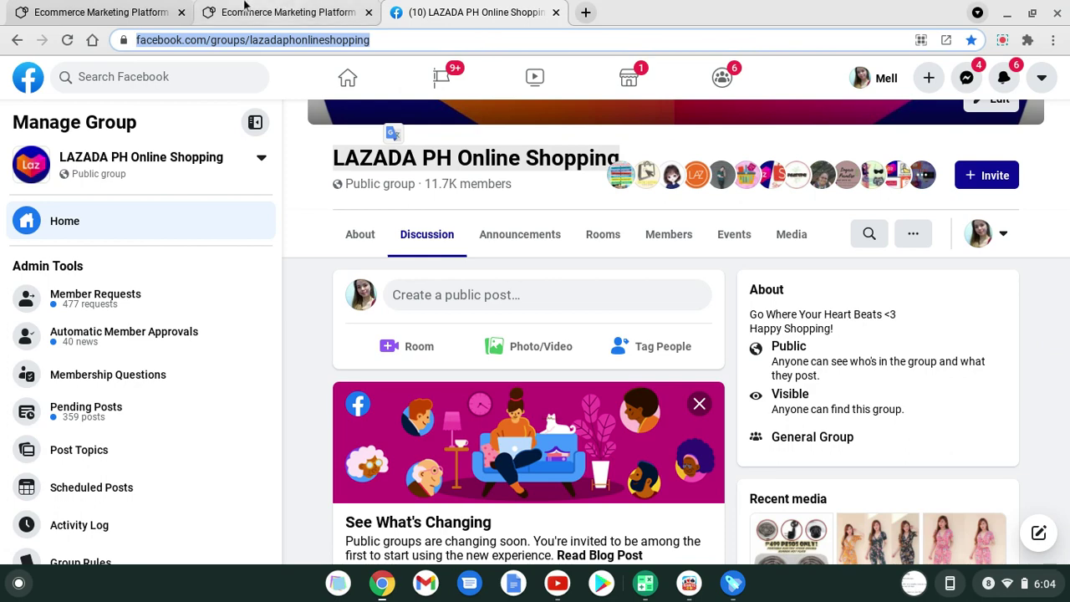
pyautogui.click(131, 8)
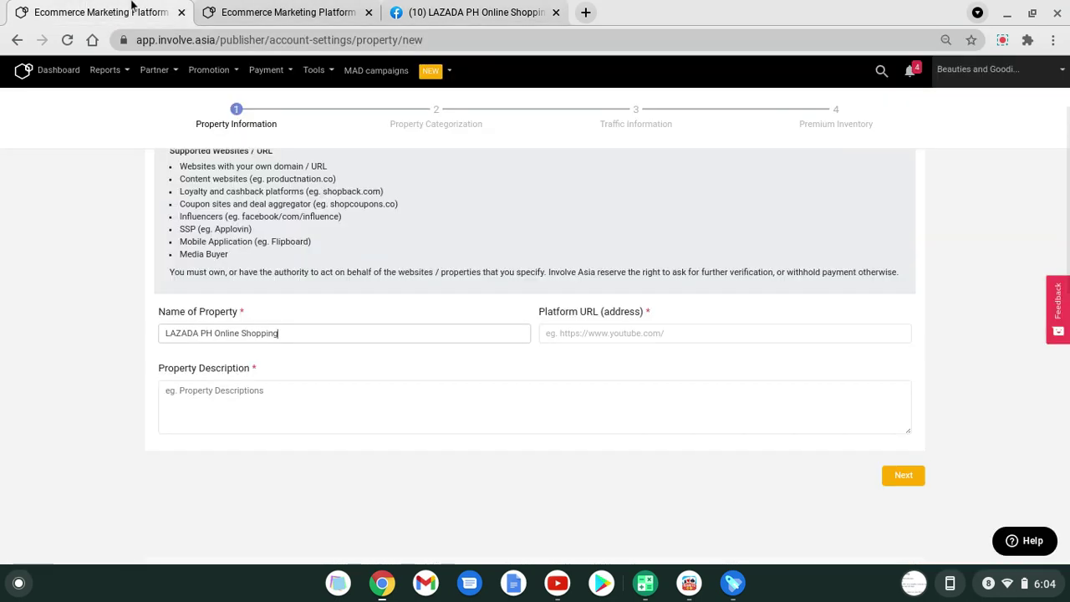
pyautogui.click(367, 13)
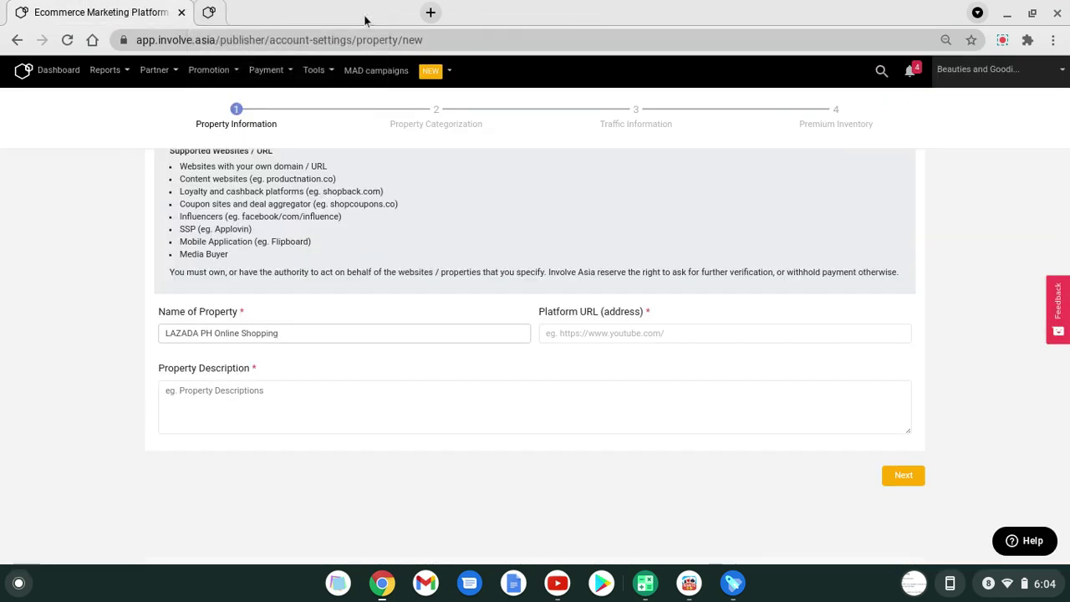
pyautogui.click(599, 331)
pyautogui.hotkey('ctrl', 'v')
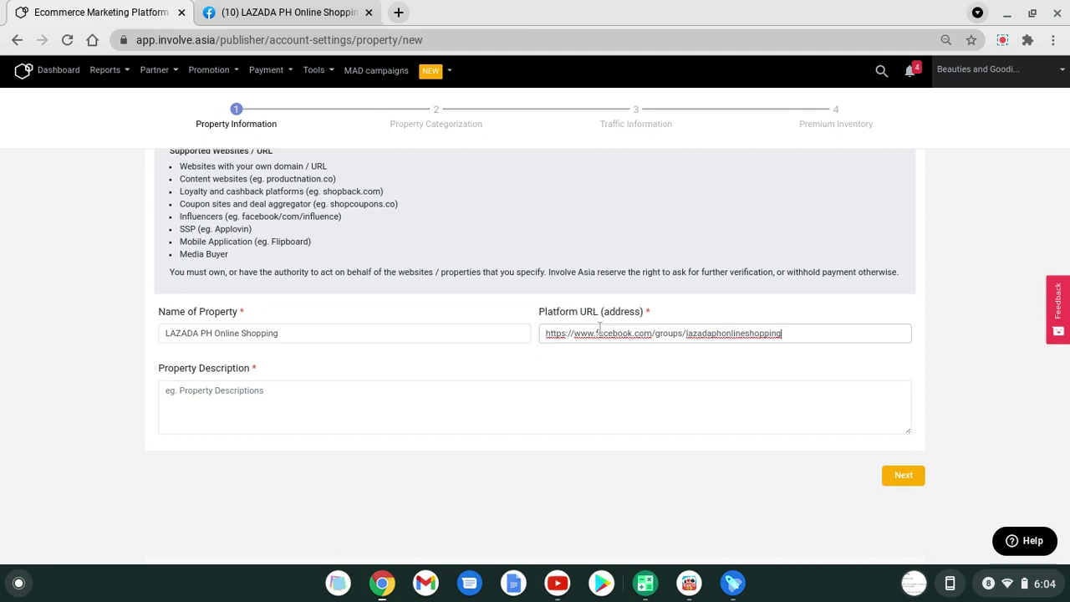
# Step: Enter the property description "This is a Facebook group for online selling and buying which promote products."
pyautogui.click(405, 367)
pyautogui.click(394, 390)
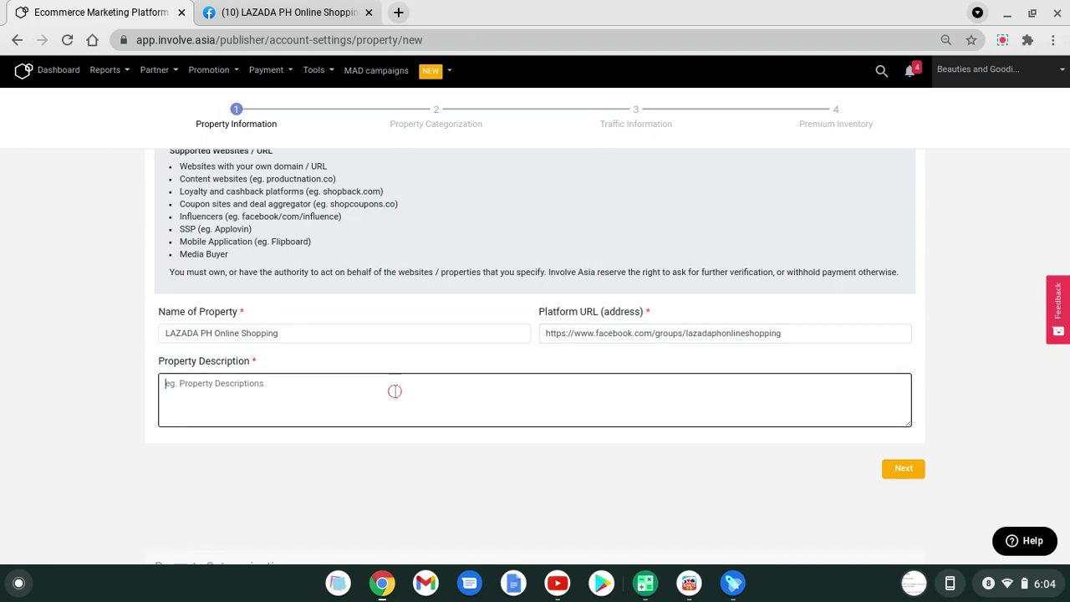
pyautogui.write('This is a ')
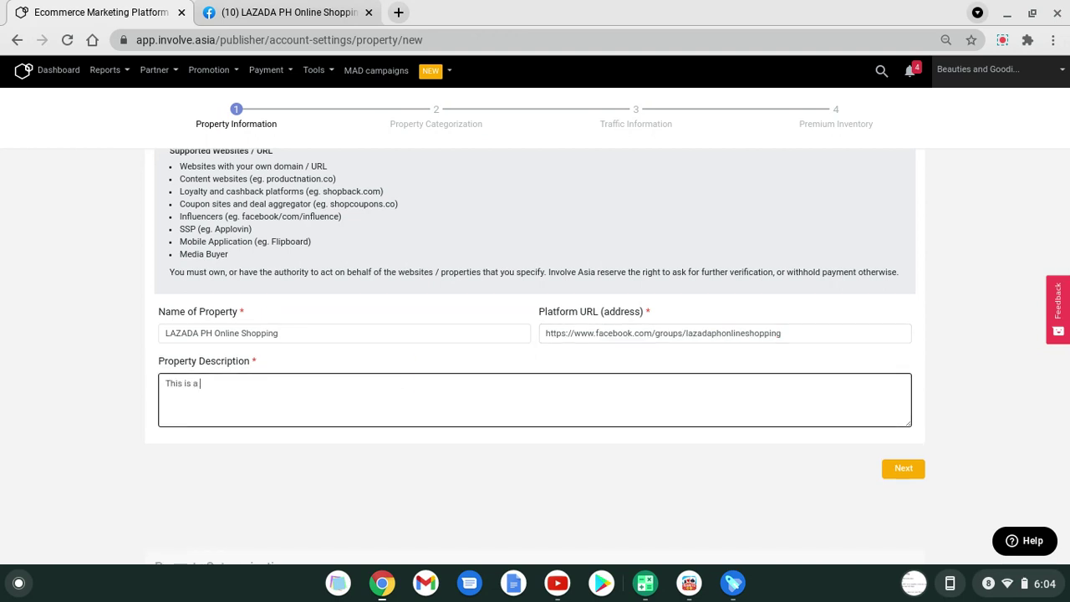
pyautogui.write('Facebook group for online')
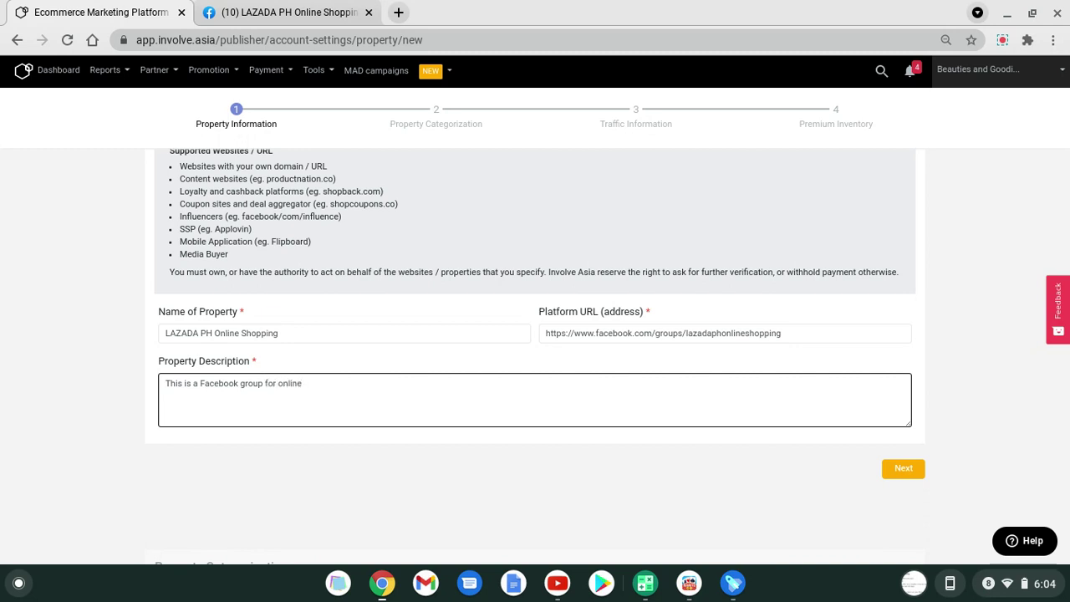
pyautogui.write(' buyn')
pyautogui.write('ing')
pyautogui.press('BackSpace')
pyautogui.press('BackSpace')
pyautogui.press('BackSpace')
pyautogui.press('BackSpace')
pyautogui.press('BackSpace')
pyautogui.press('BackSpace')
pyautogui.write('selling and sbuying which promote')
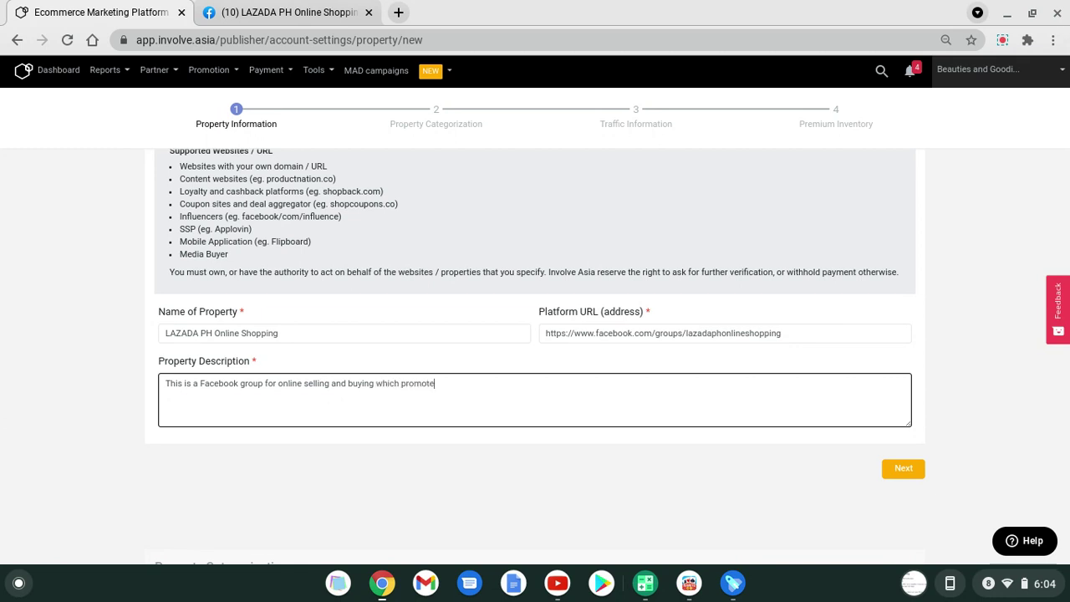
pyautogui.write(' prodyucts.')
# Step: Replace "which" with "that" in the property description and continue to Property Categorization
pyautogui.doubleClick(392, 383)
pyautogui.write('that')
pyautogui.press('BackSpace')
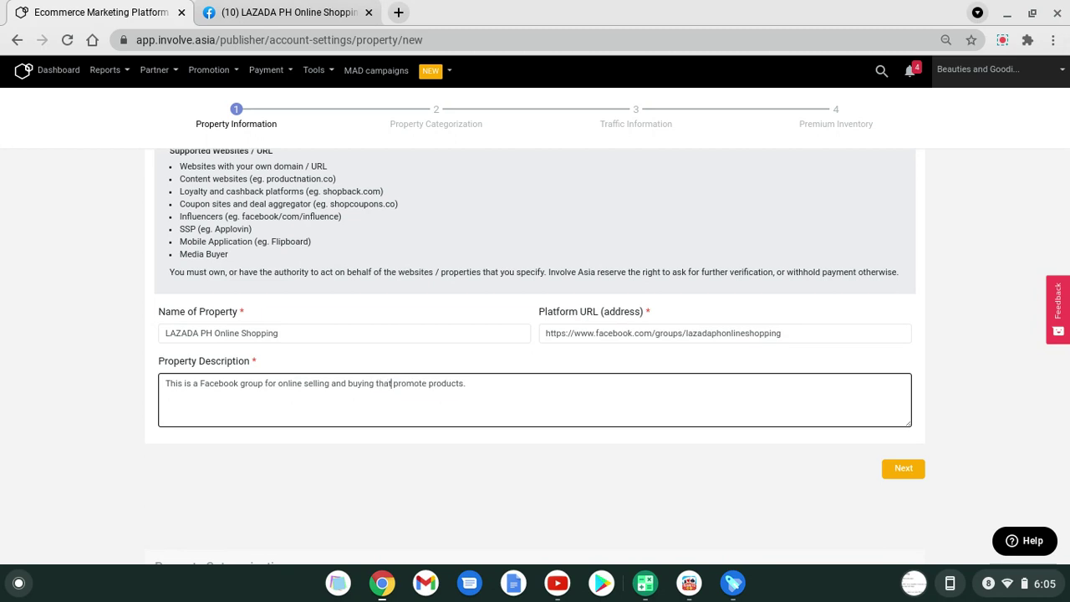
pyautogui.click(903, 470)
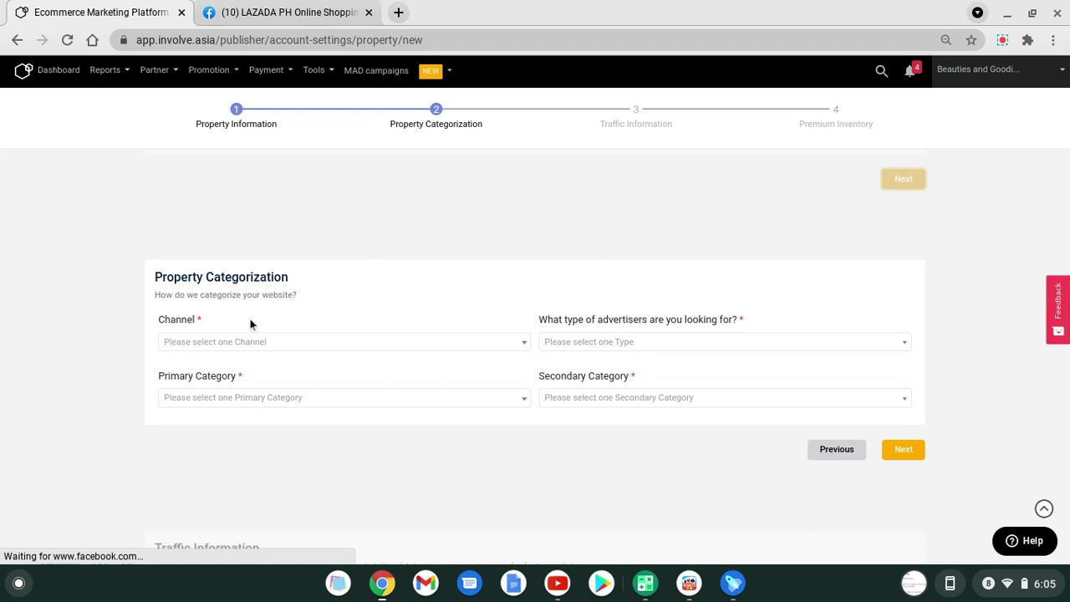
# Step: Set the channel to Ad Network and the type of advertisers to Pay per sale
pyautogui.click(274, 343)
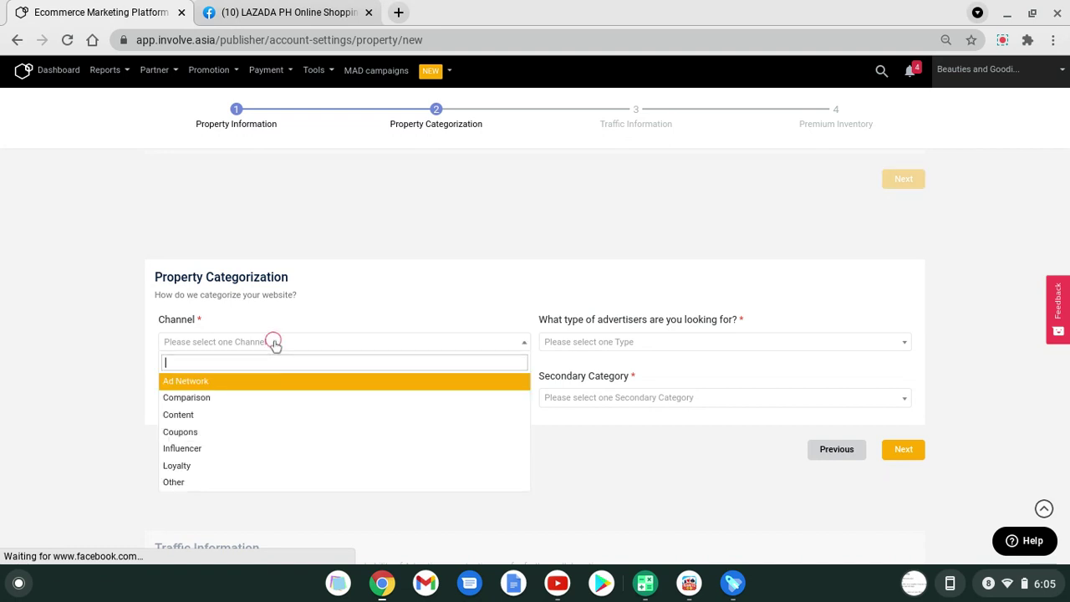
pyautogui.click(207, 386)
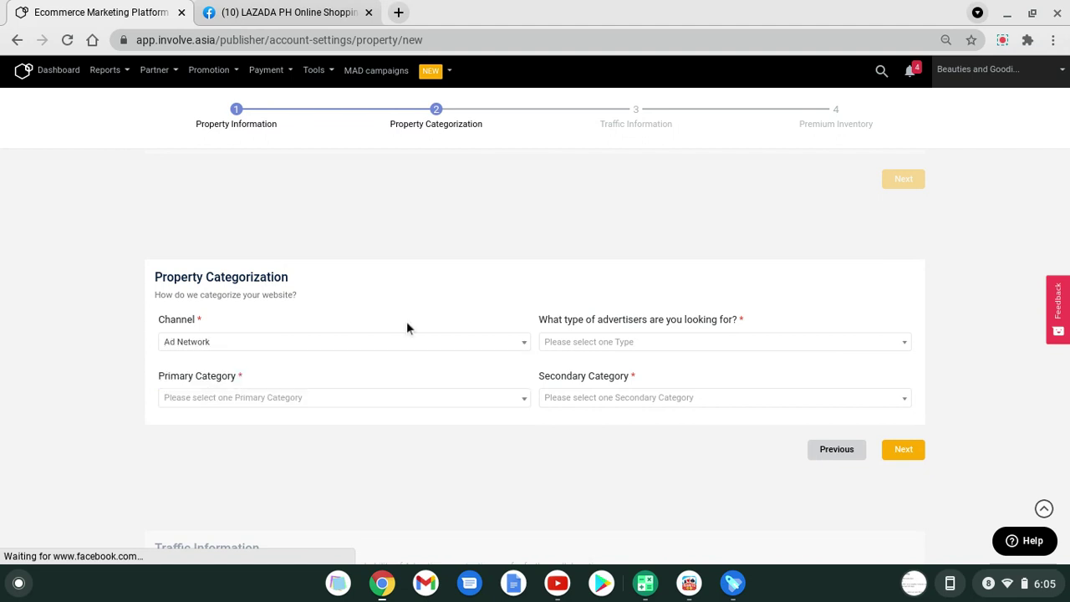
pyautogui.click(659, 342)
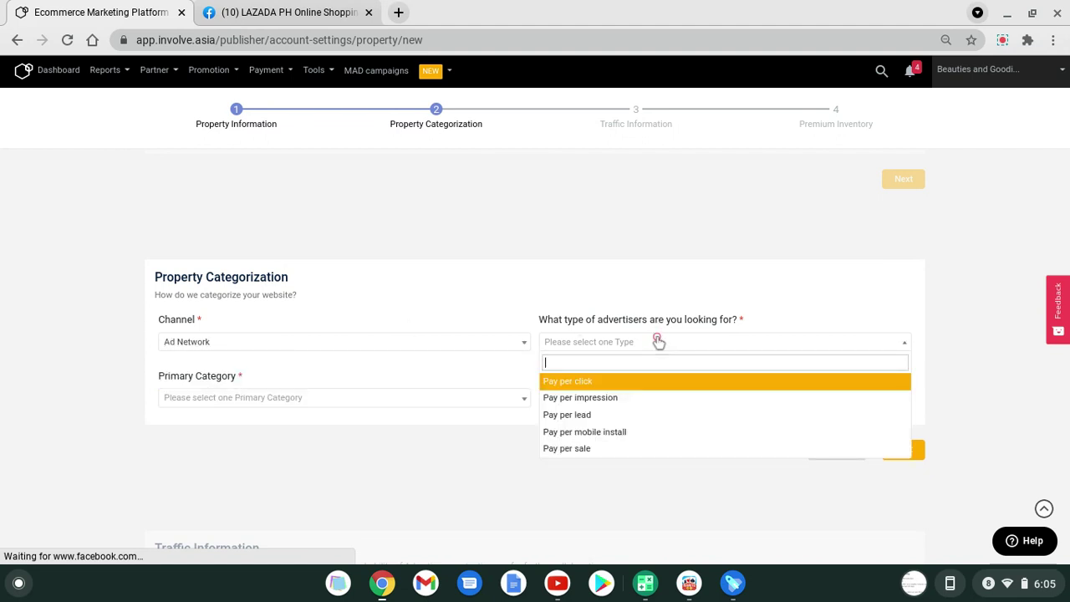
pyautogui.click(602, 452)
# Step: Set the primary category to Shopping and the secondary category to Others, and continue to Traffic Information
pyautogui.click(163, 398)
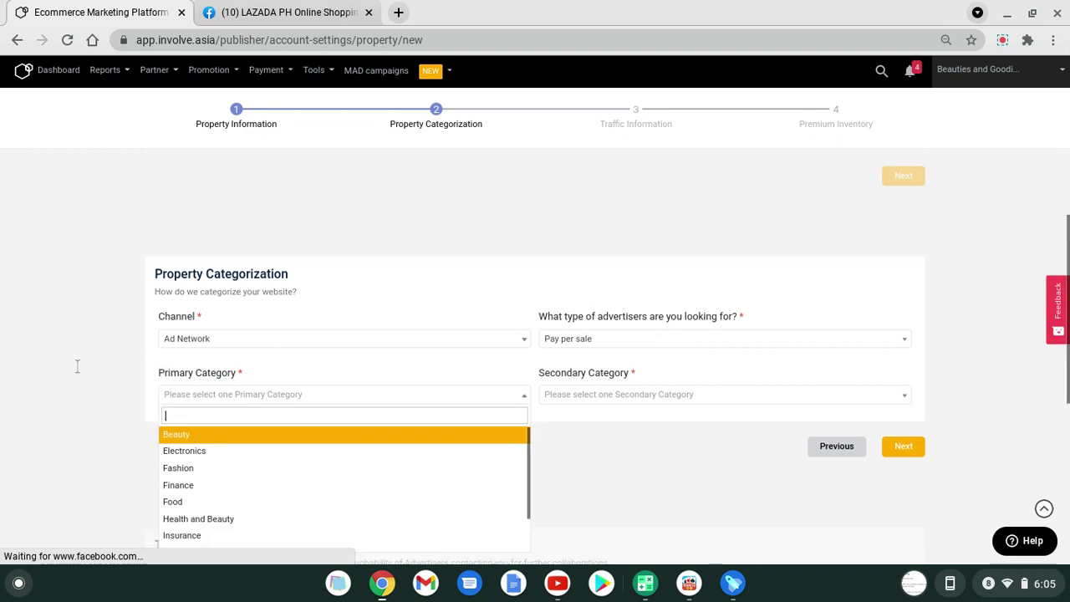
pyautogui.scroll(-1, 76, 363)
pyautogui.scroll(-2, 192, 445)
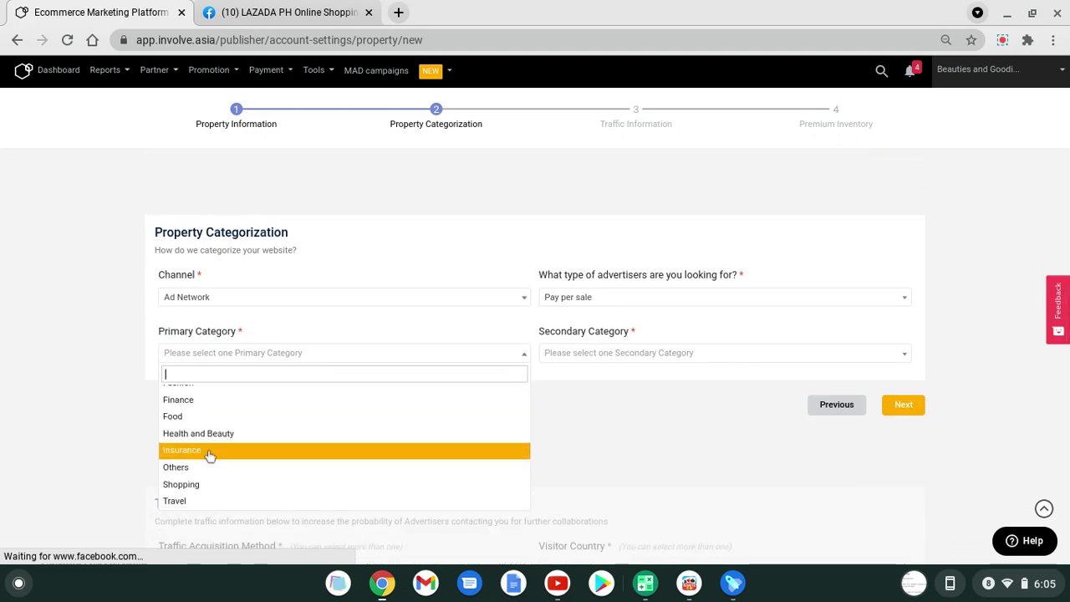
pyautogui.click(210, 485)
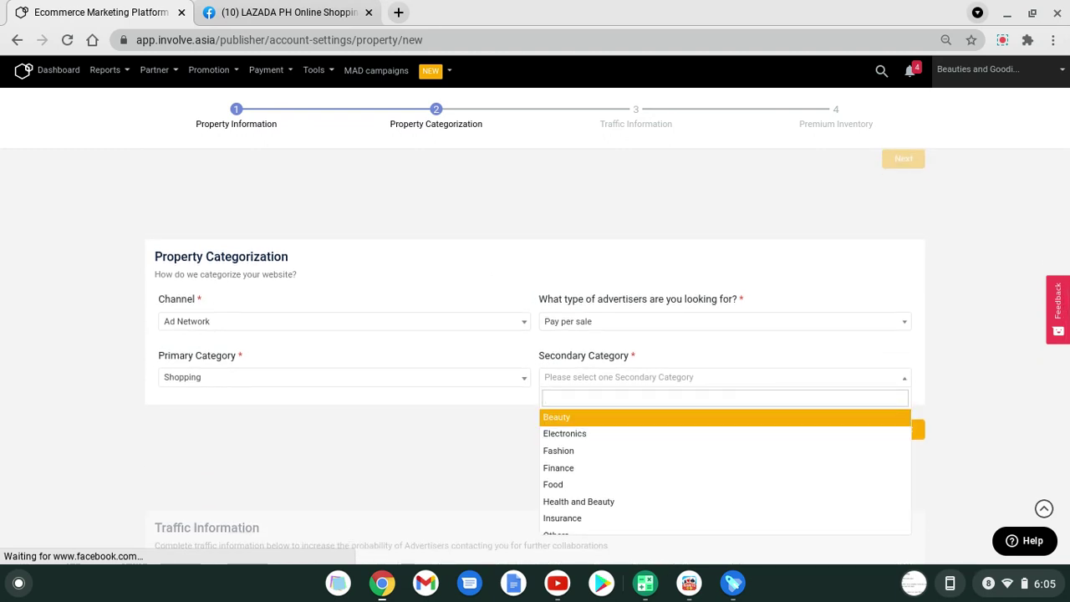
pyautogui.scroll(-1, 724, 468)
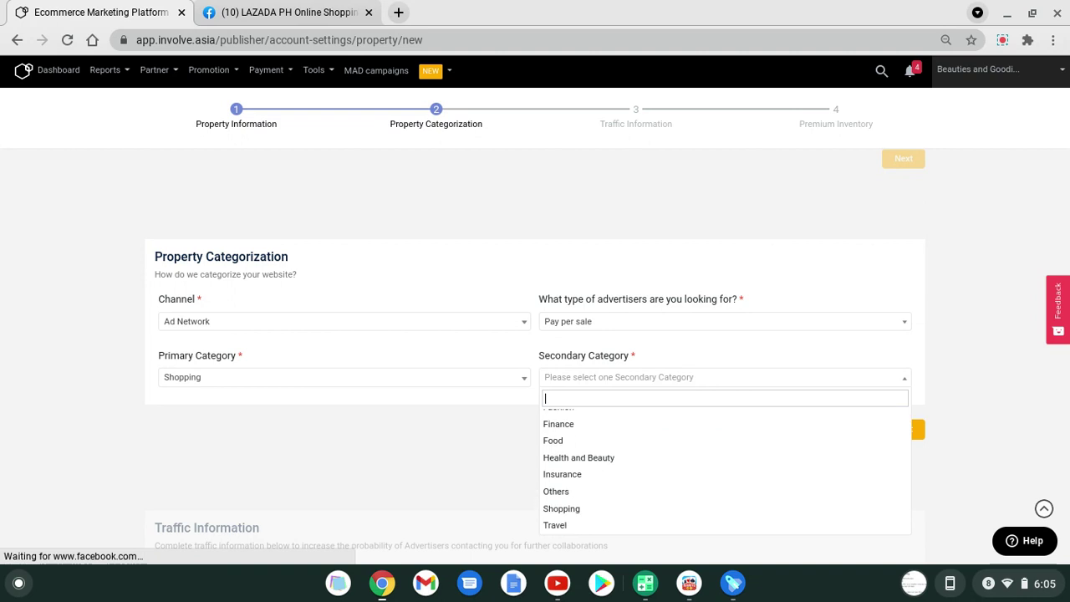
pyautogui.click(699, 495)
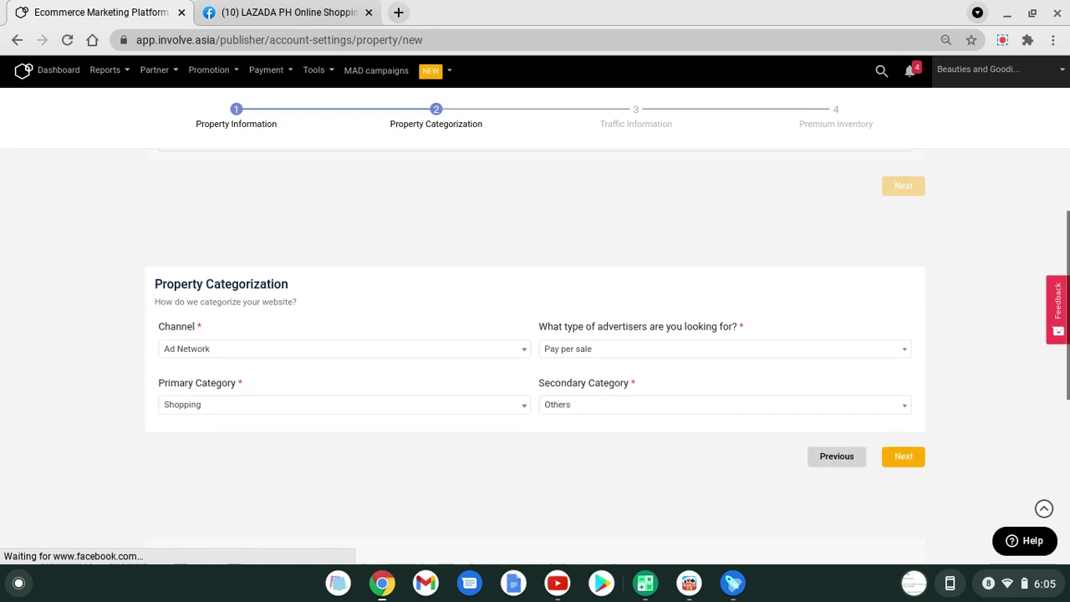
pyautogui.click(902, 487)
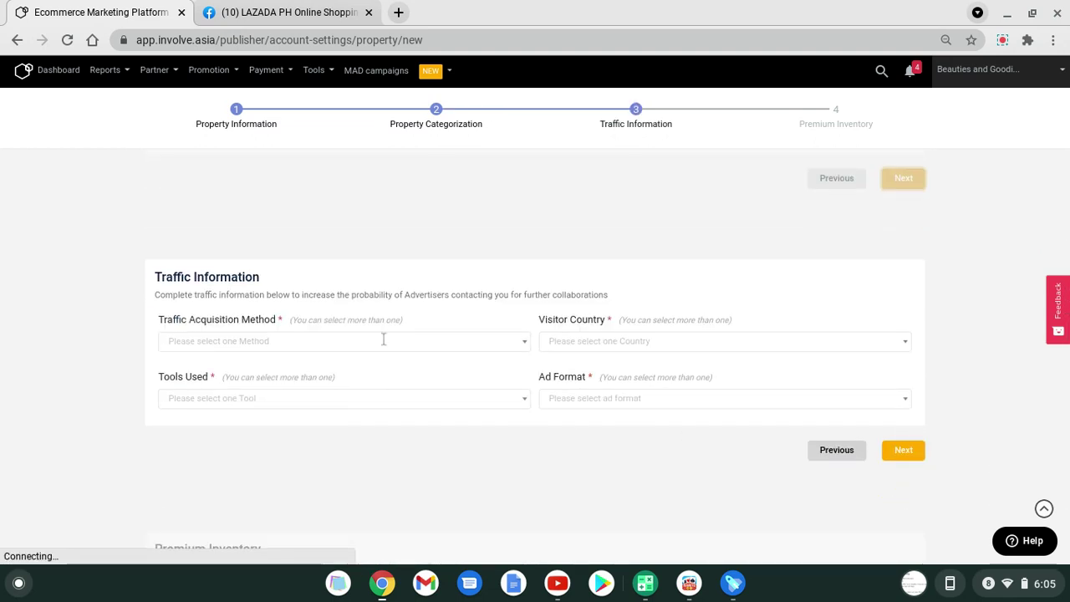
# Step: Set the traffic acquisition method to Display Network and Network, and the tools used to Deeplink
pyautogui.click(384, 339)
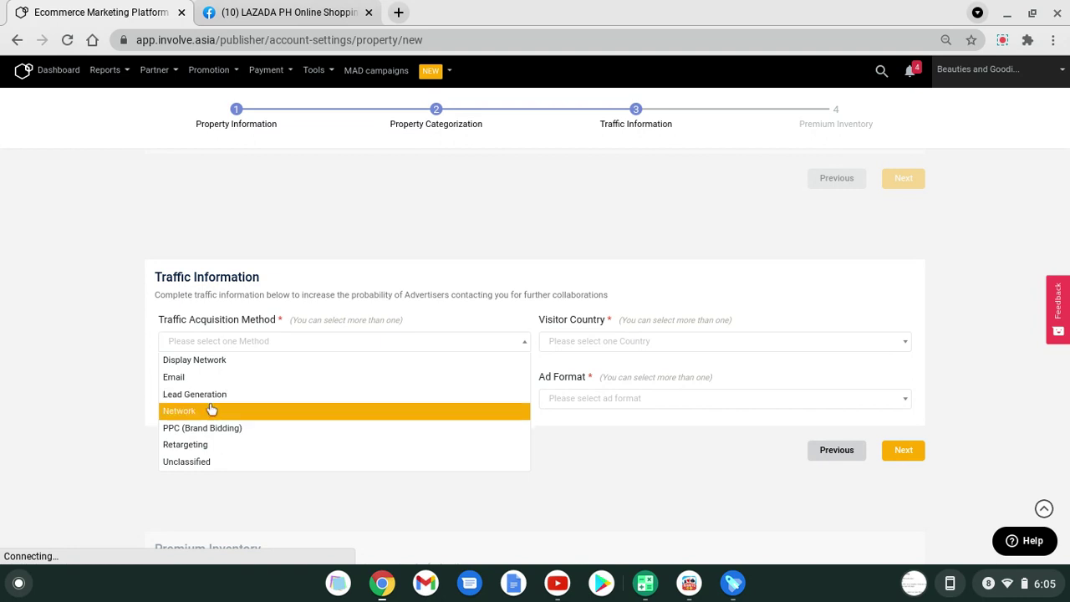
pyautogui.click(240, 362)
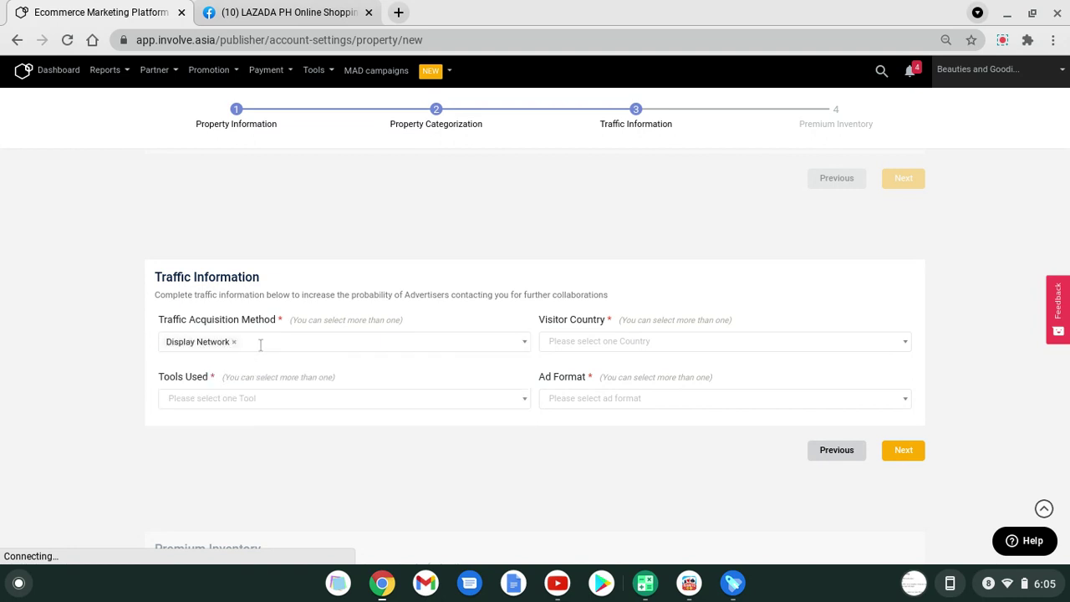
pyautogui.click(260, 344)
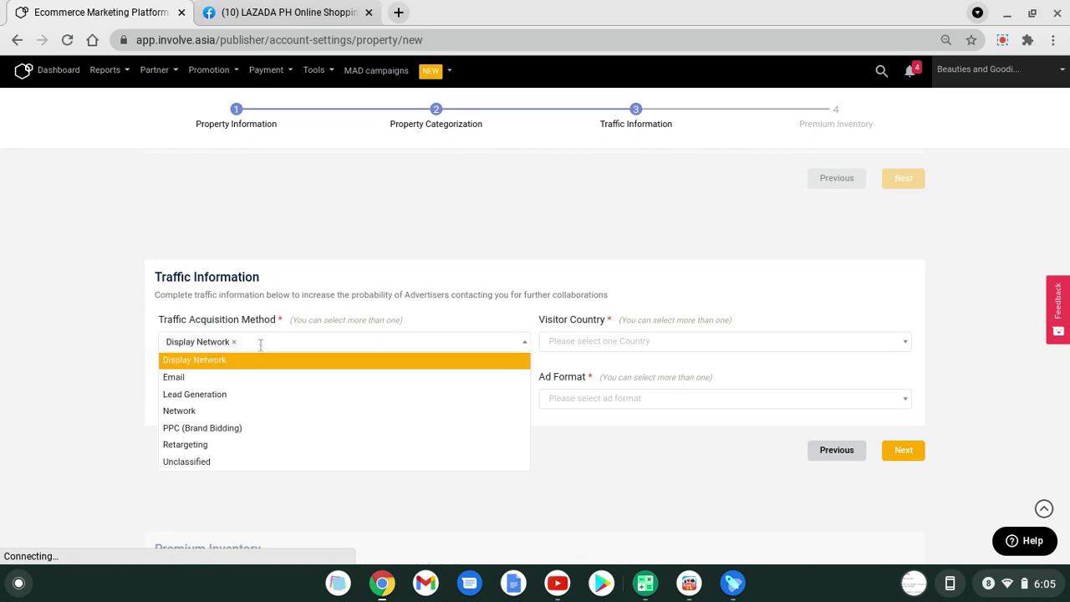
pyautogui.click(249, 411)
pyautogui.click(293, 399)
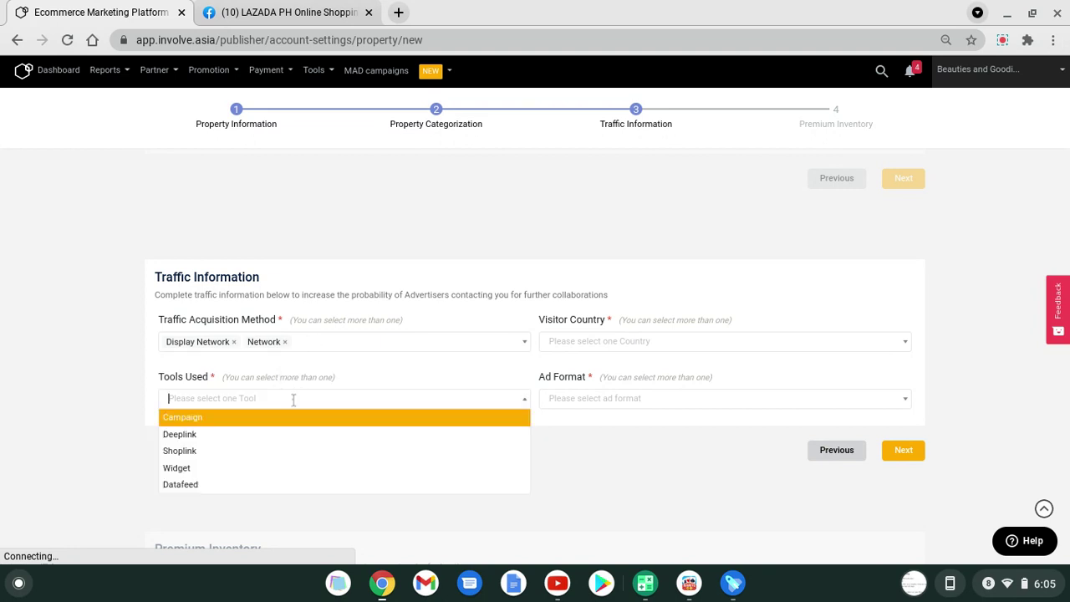
pyautogui.click(266, 436)
# Step: Set the visitor country to Philippines
pyautogui.click(577, 339)
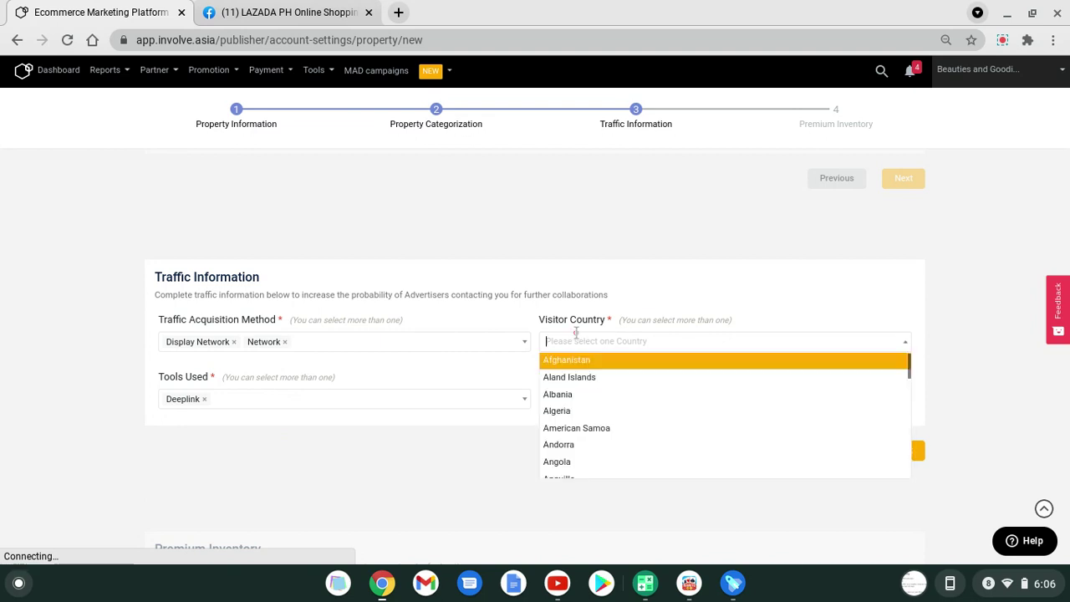
pyautogui.write('phili')
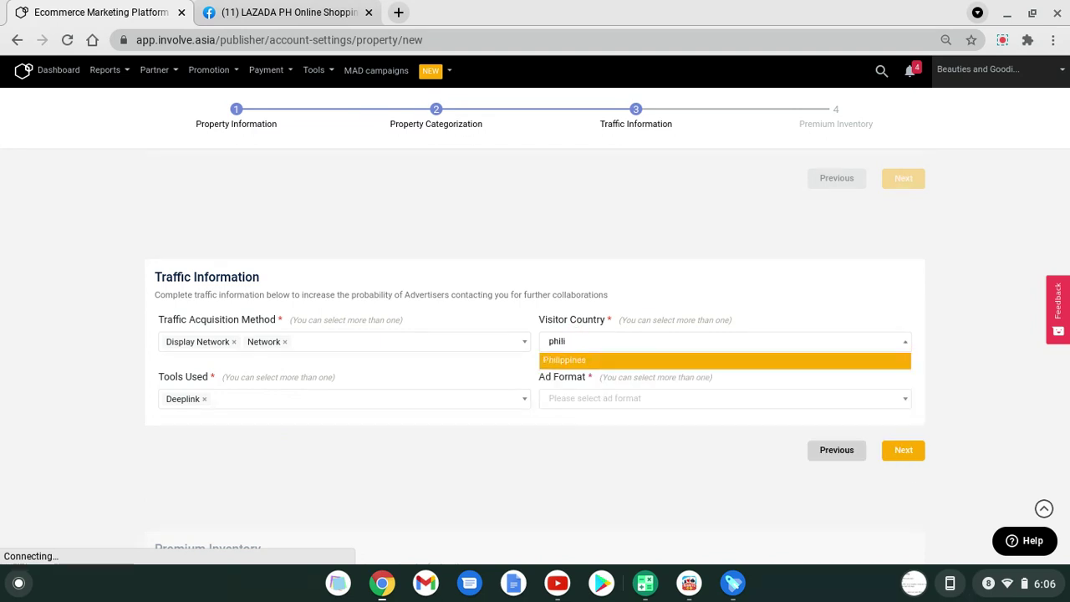
pyautogui.press('Return')
# Step: Set the ad formats to Datafeed, Merchant Page and Text links
pyautogui.click(633, 398)
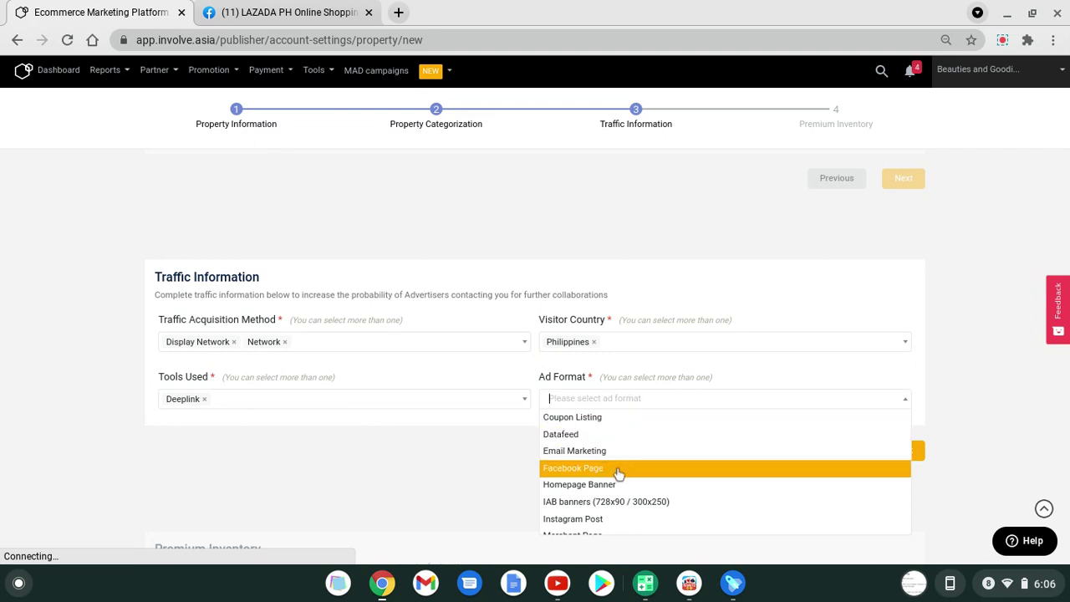
pyautogui.scroll(-2, 619, 470)
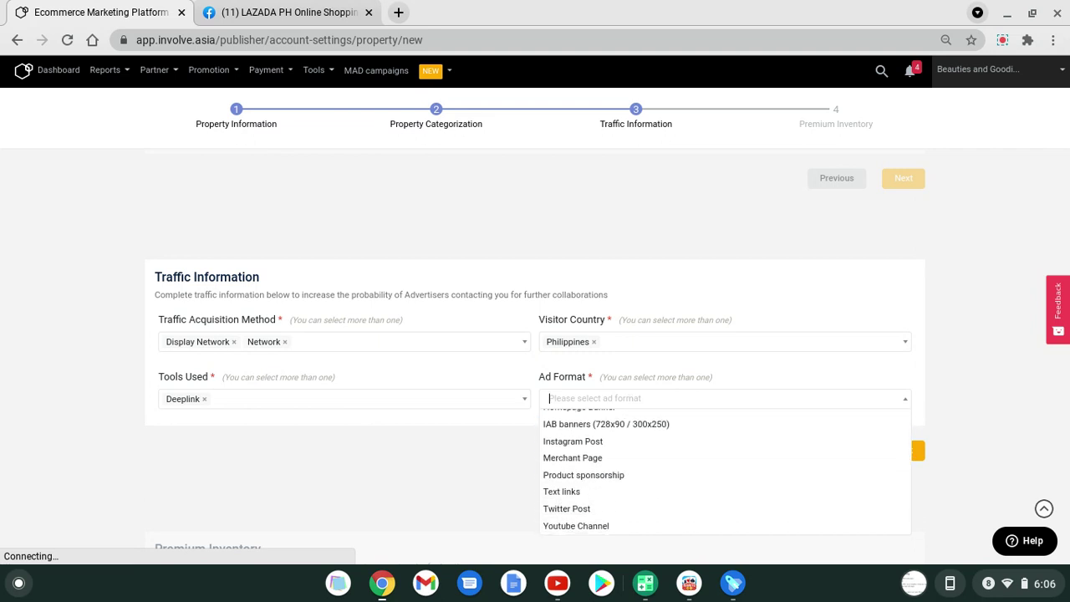
pyautogui.scroll(2, 650, 450)
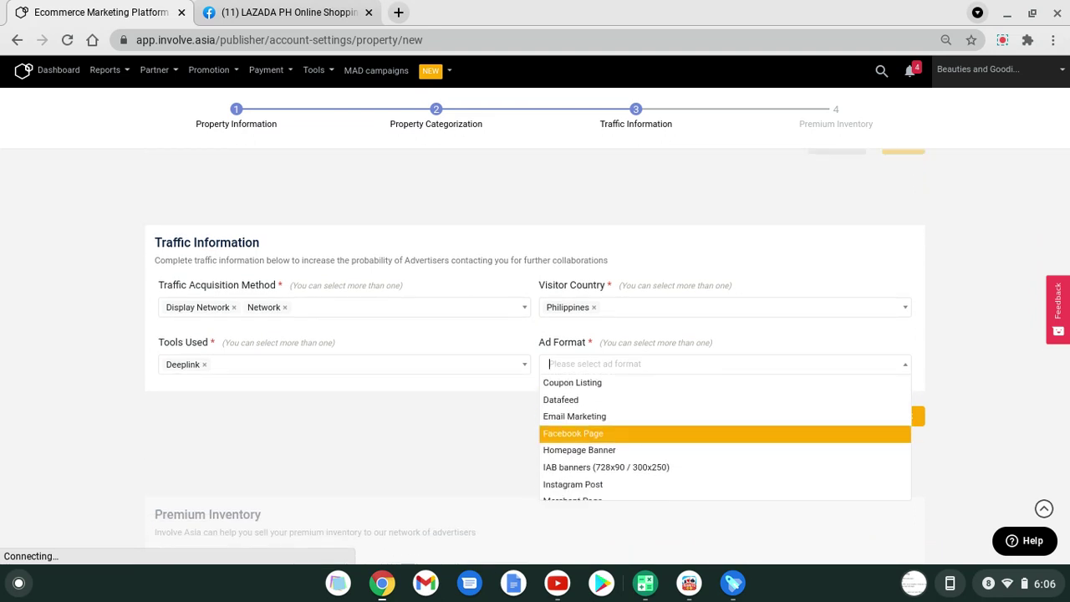
pyautogui.click(668, 400)
pyautogui.click(682, 366)
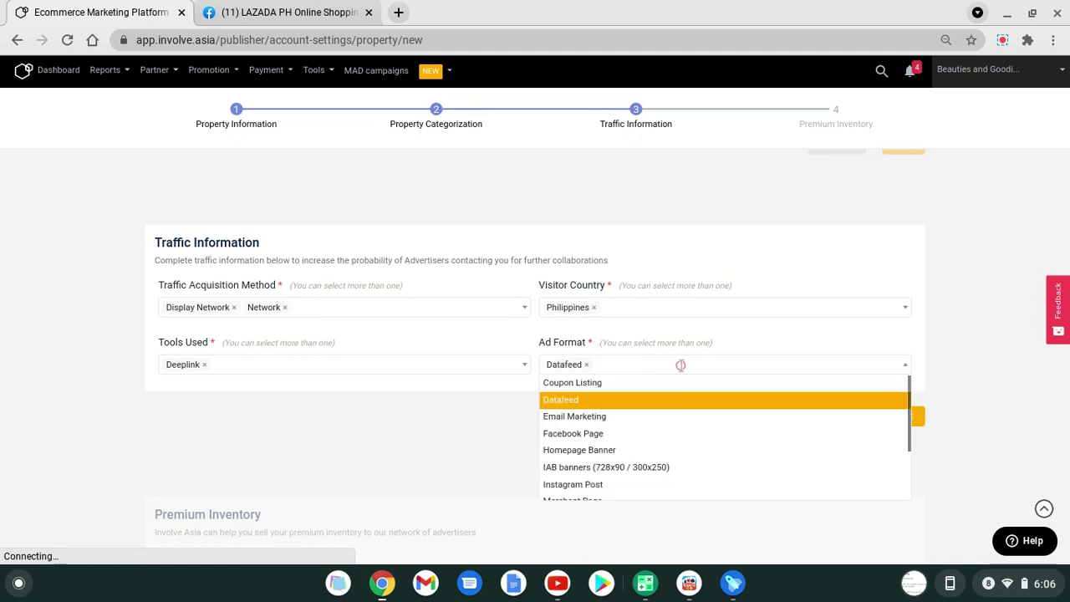
pyautogui.scroll(-2, 663, 406)
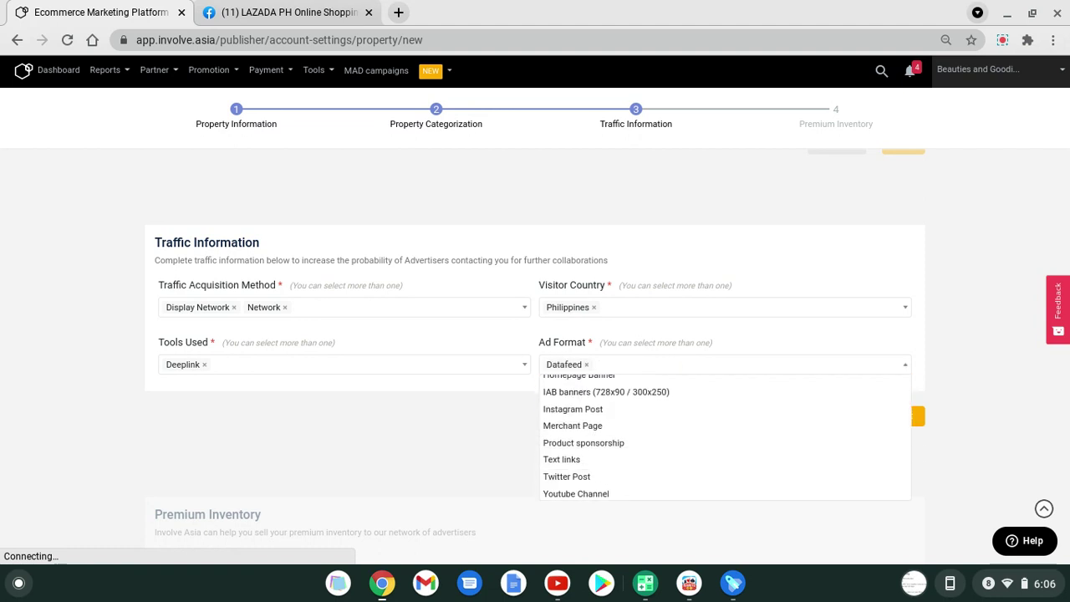
pyautogui.click(661, 424)
pyautogui.click(684, 364)
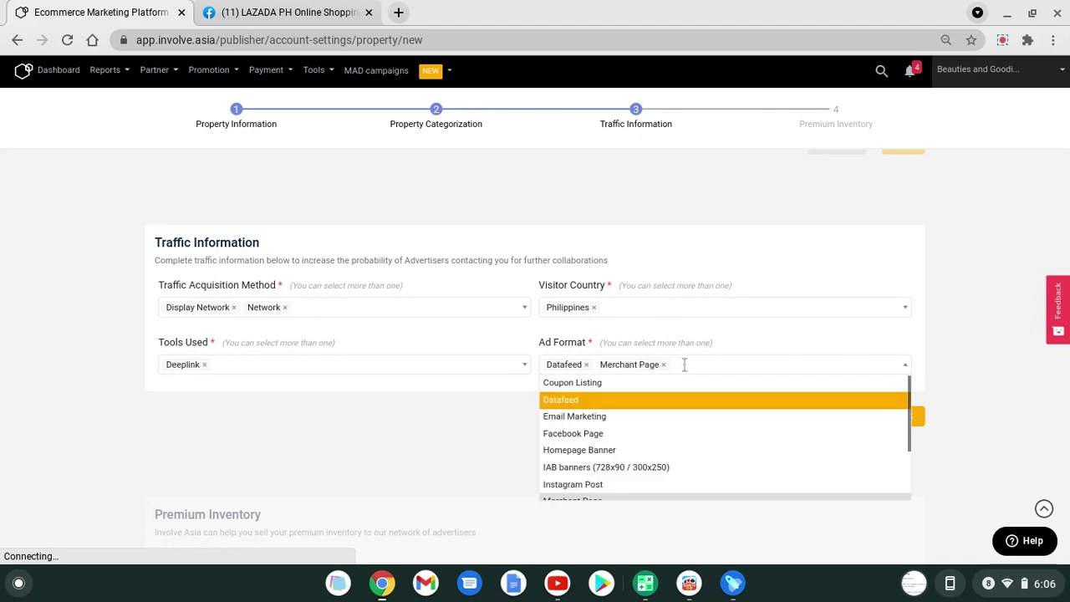
pyautogui.scroll(-2, 673, 401)
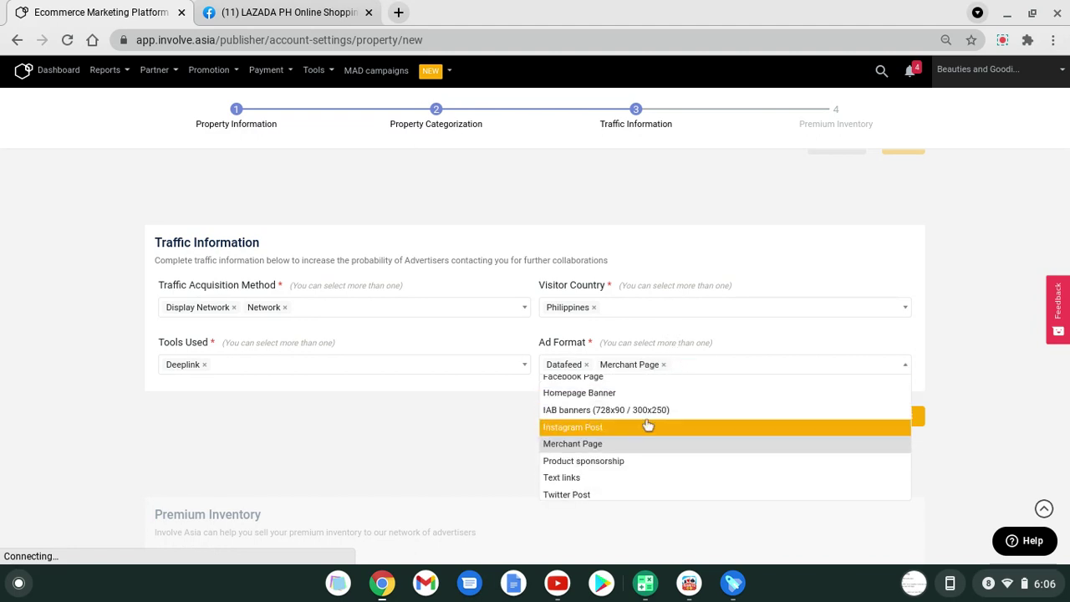
pyautogui.scroll(-1, 637, 471)
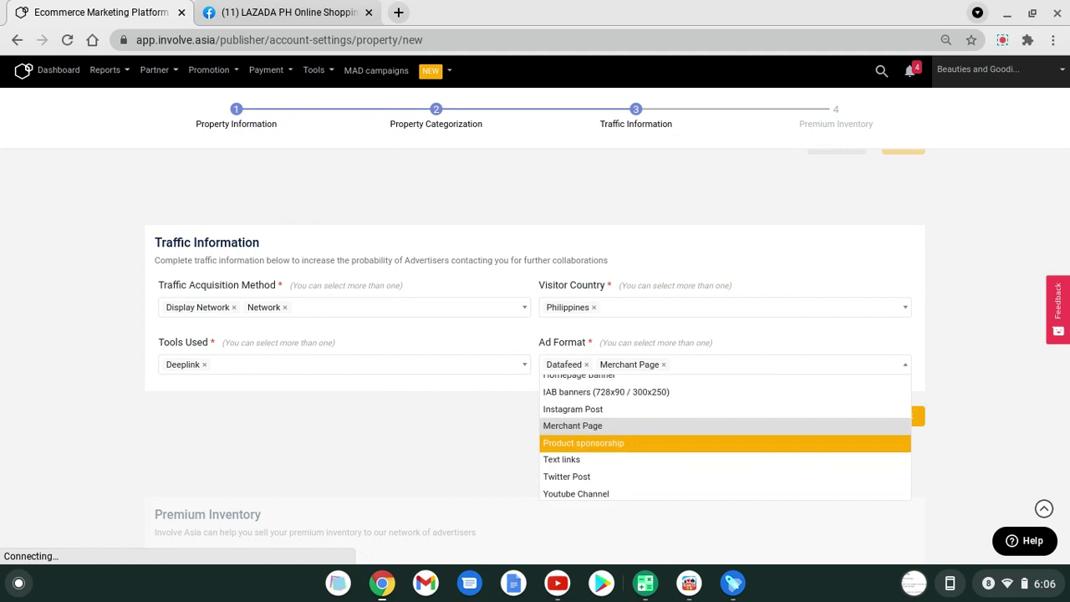
pyautogui.click(629, 458)
pyautogui.scroll(1, 631, 459)
pyautogui.scroll(-1, 812, 454)
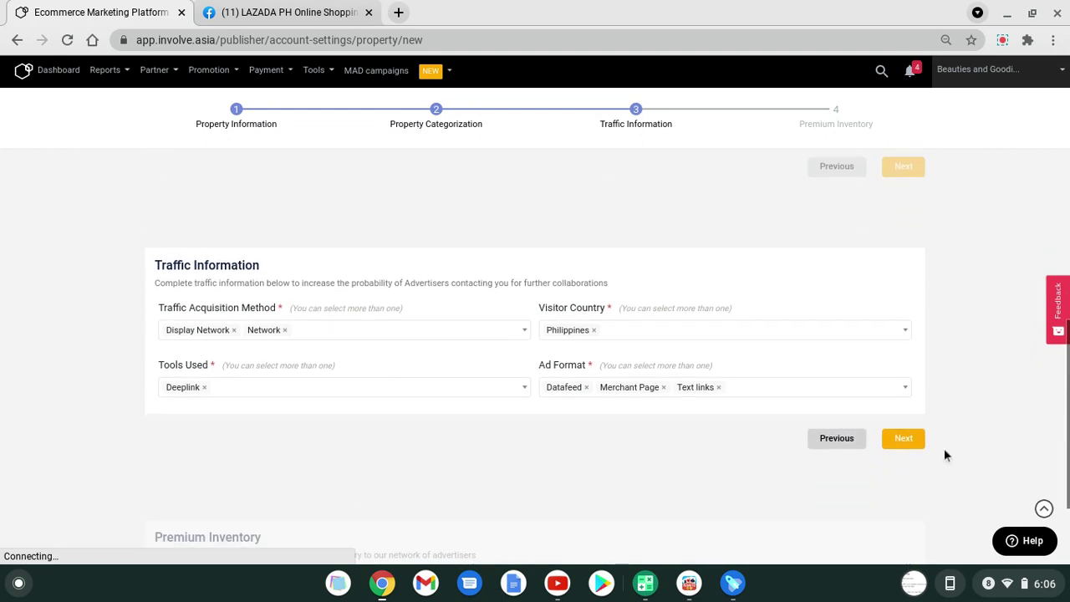
# Step: Continue to Premium Inventory, save the new property with premium inventory left at No, and dismiss the confirmation
pyautogui.click(914, 438)
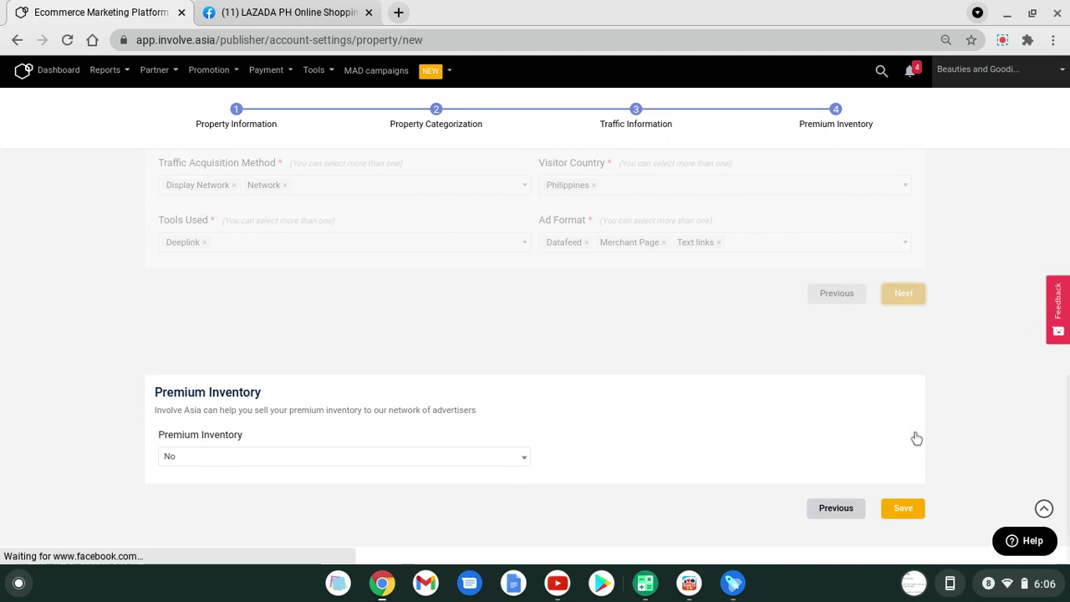
pyautogui.click(904, 510)
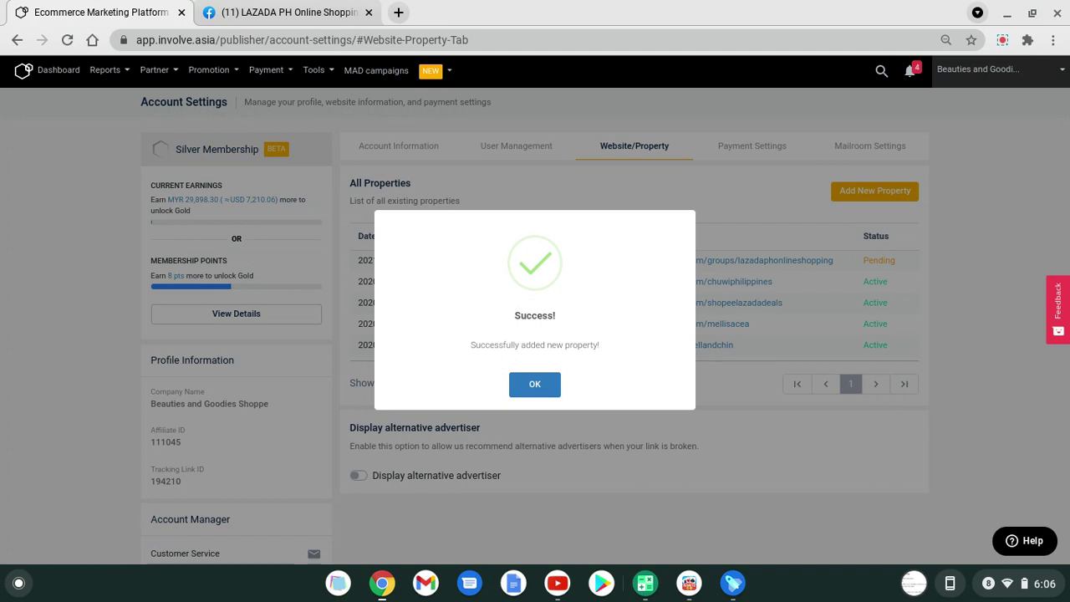
pyautogui.click(535, 385)
# Step: Review the new property's status, channel and category in the property list, and check the Help suggestions
pyautogui.hscroll(5, 772, 327)
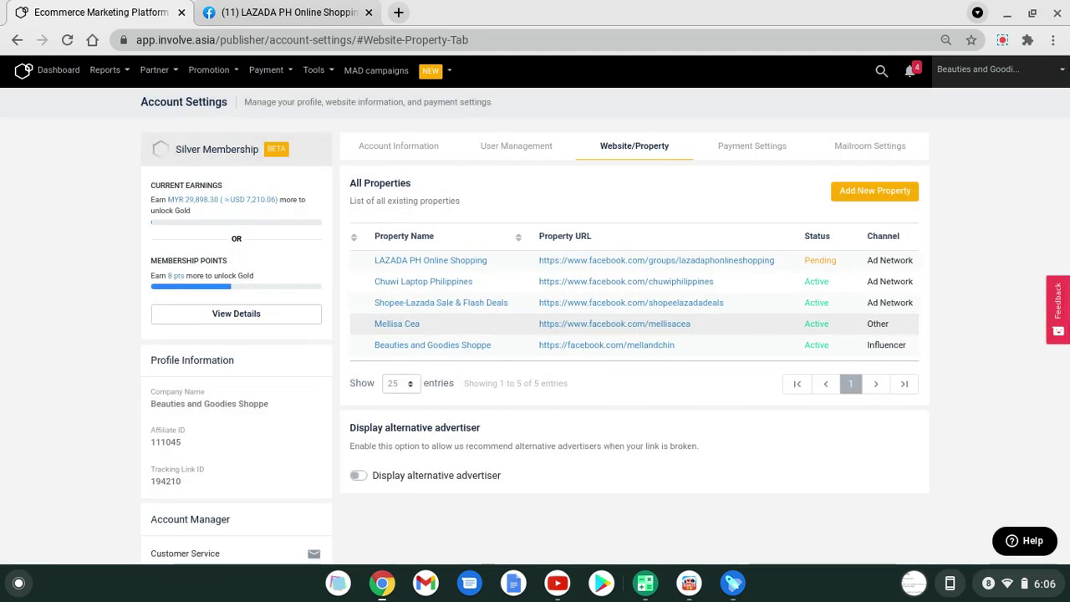
pyautogui.hscroll(-5, 652, 267)
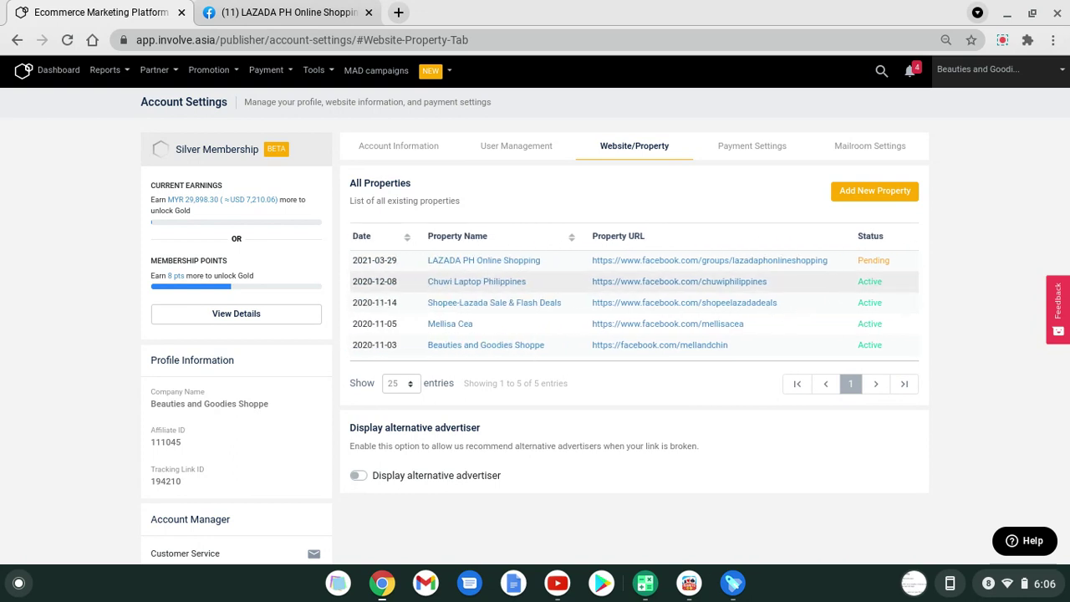
pyautogui.hscroll(5, 878, 277)
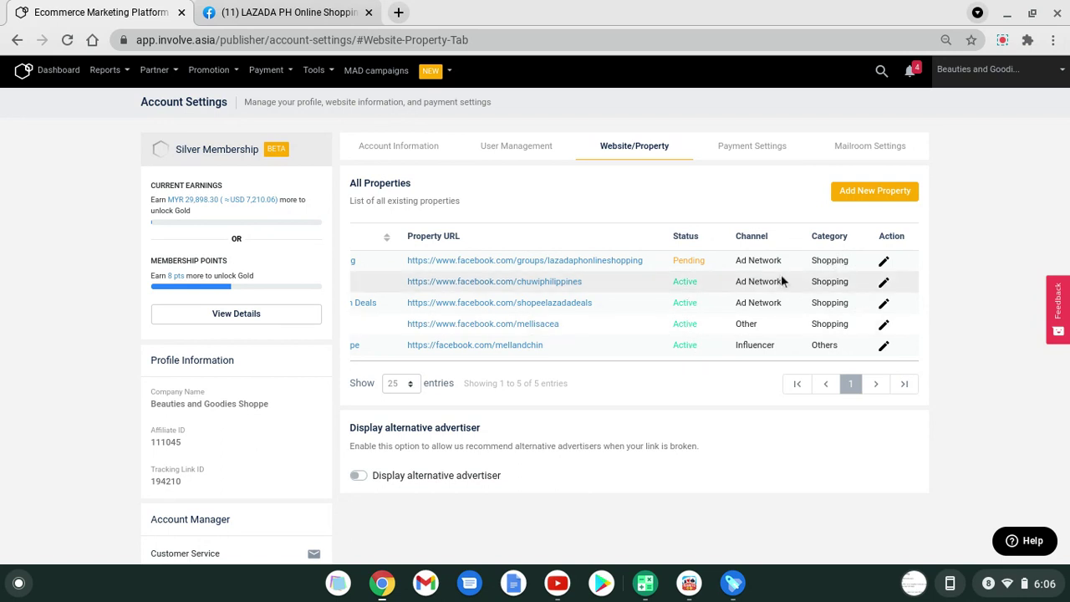
pyautogui.hscroll(-5, 752, 282)
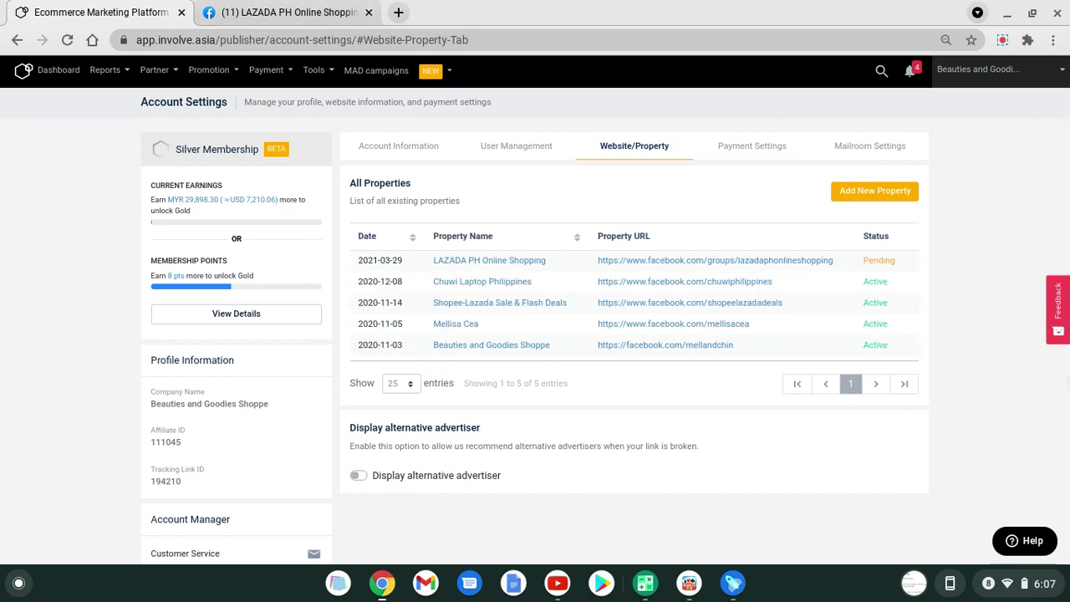
pyautogui.click(1024, 540)
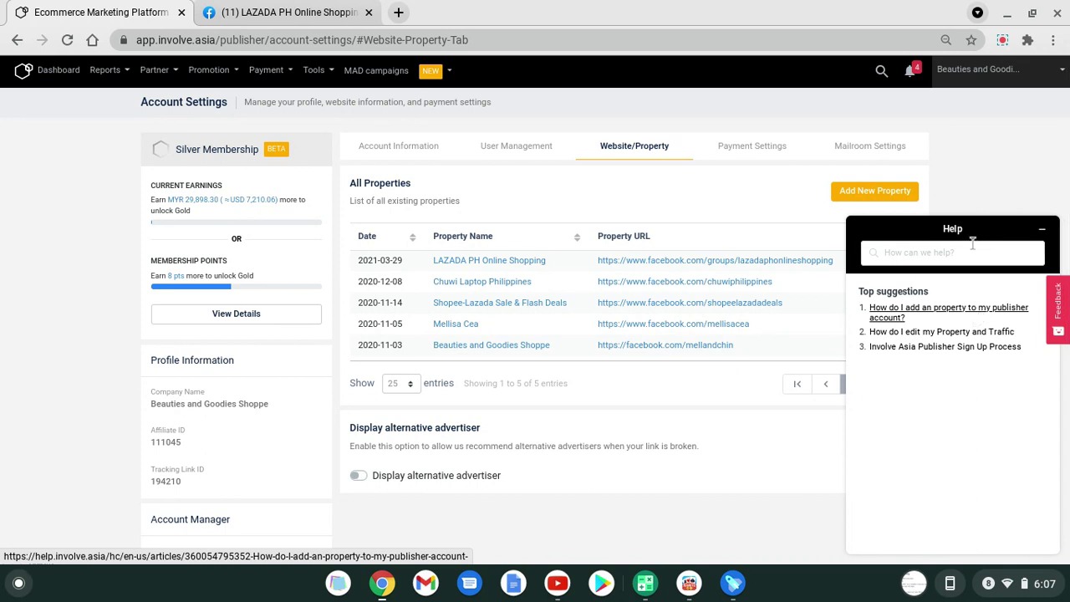
pyautogui.click(1043, 232)
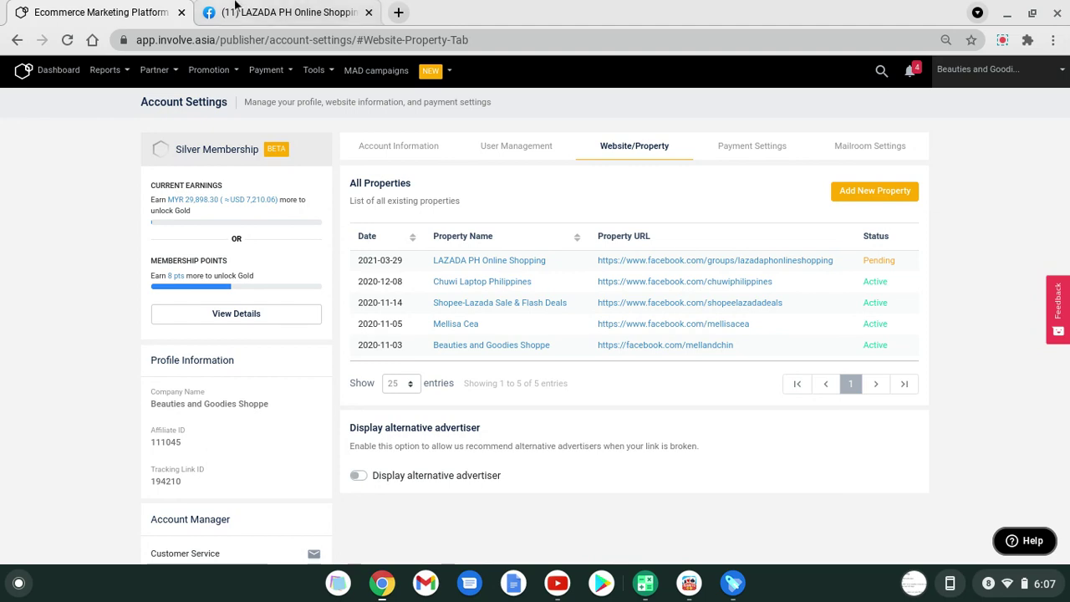
# Step: Switch to Facebook to look through the LAZADA PH Online Shopping group's page and posts, and return to the Involve Asia property list
pyautogui.click(237, 8)
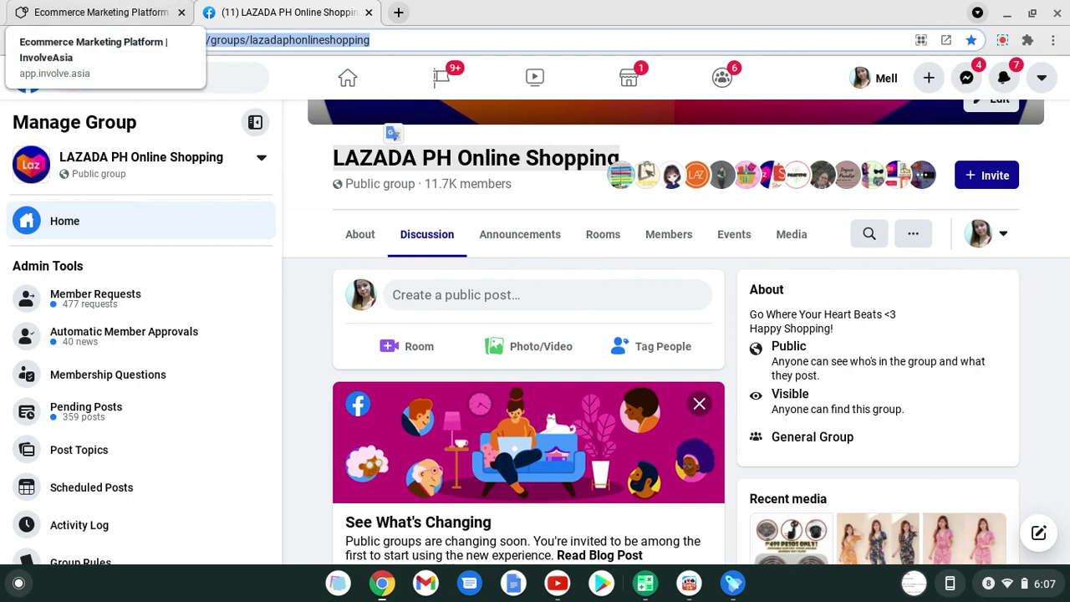
pyautogui.click(119, 6)
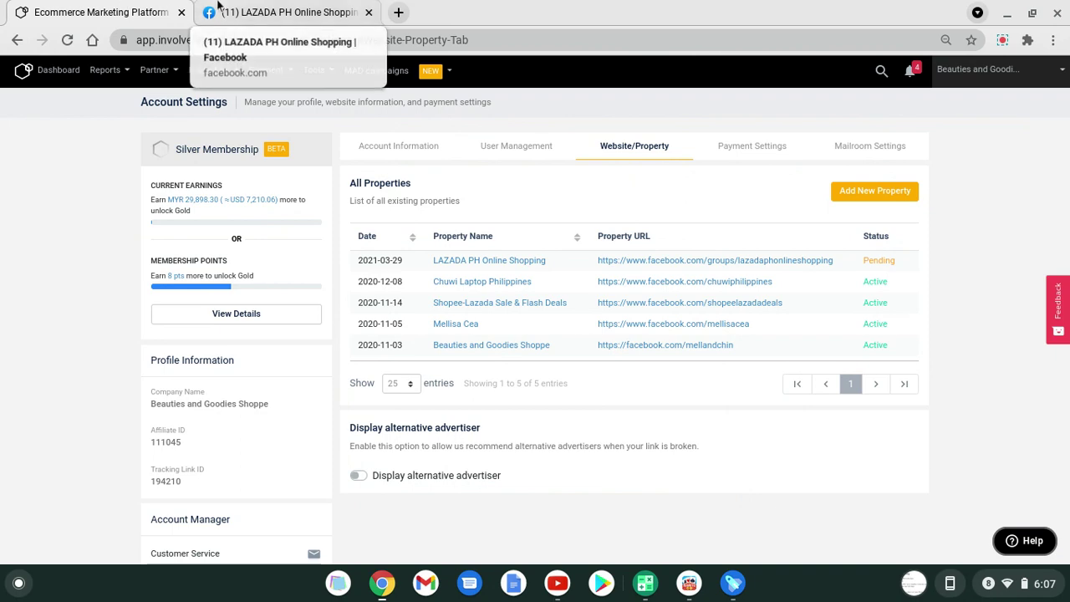
pyautogui.click(219, 7)
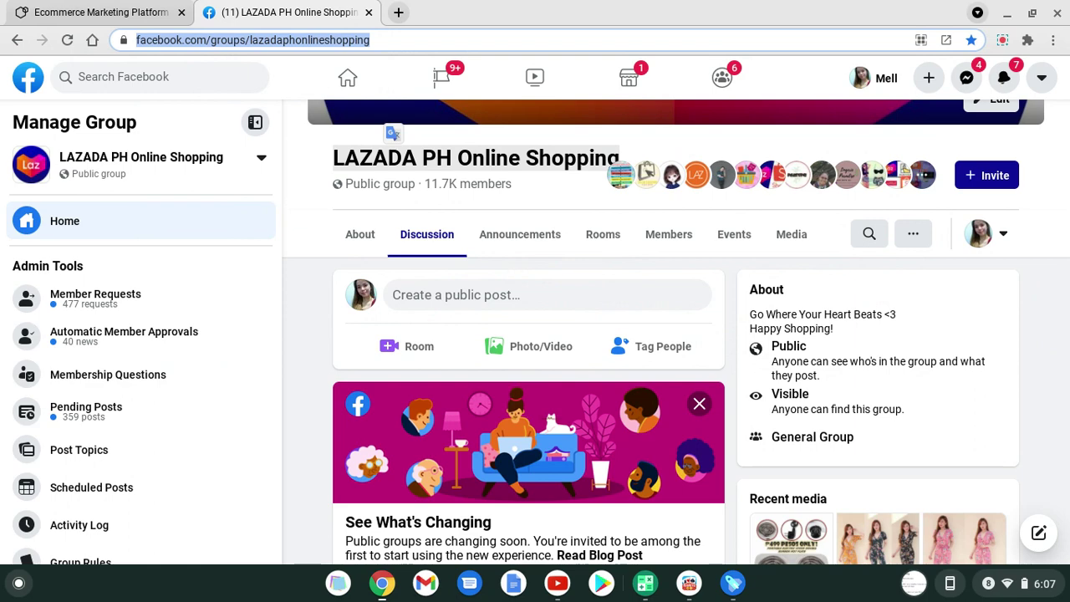
pyautogui.scroll(-5, 528, 335)
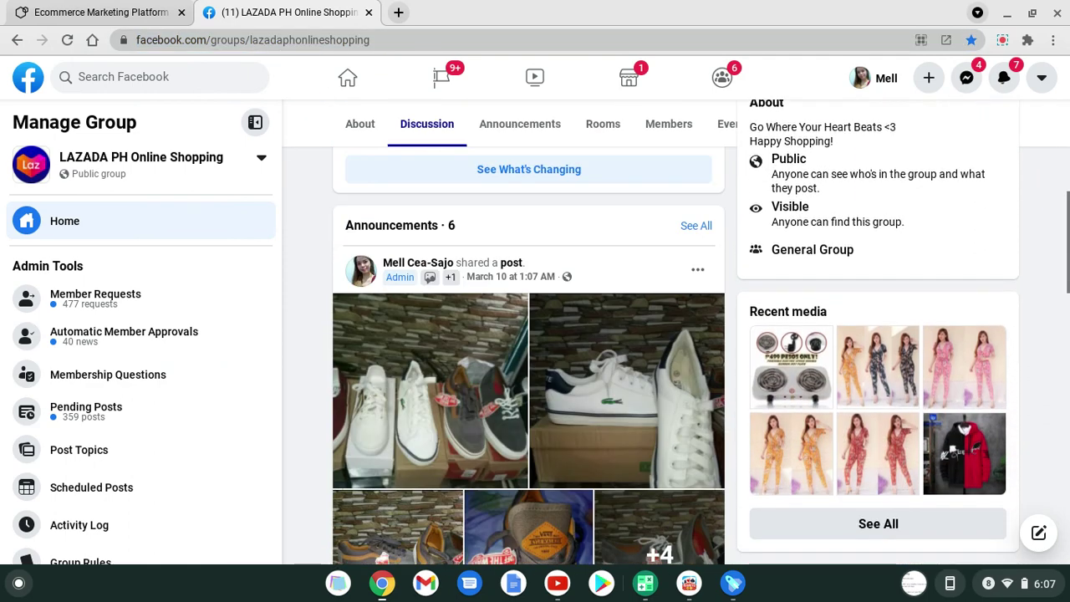
pyautogui.scroll(-10, 529, 334)
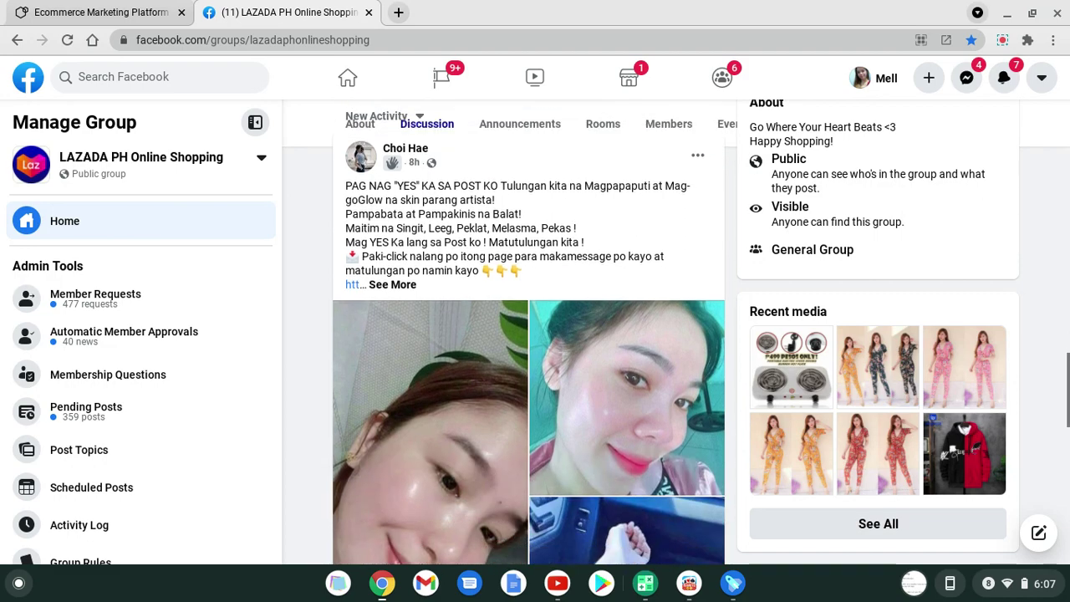
pyautogui.scroll(-10, 529, 335)
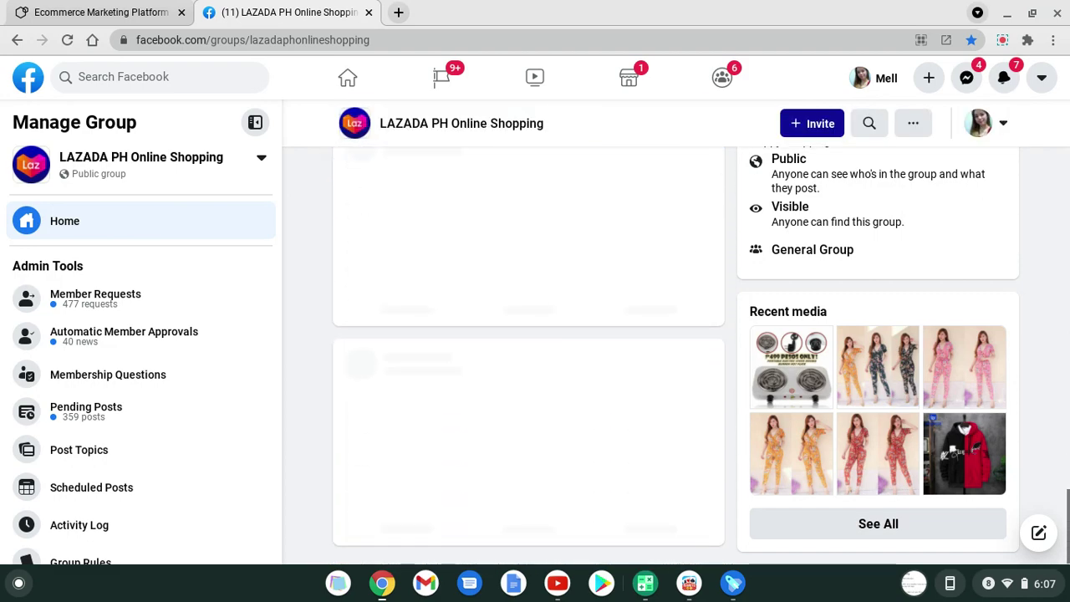
pyautogui.scroll(20, 528, 334)
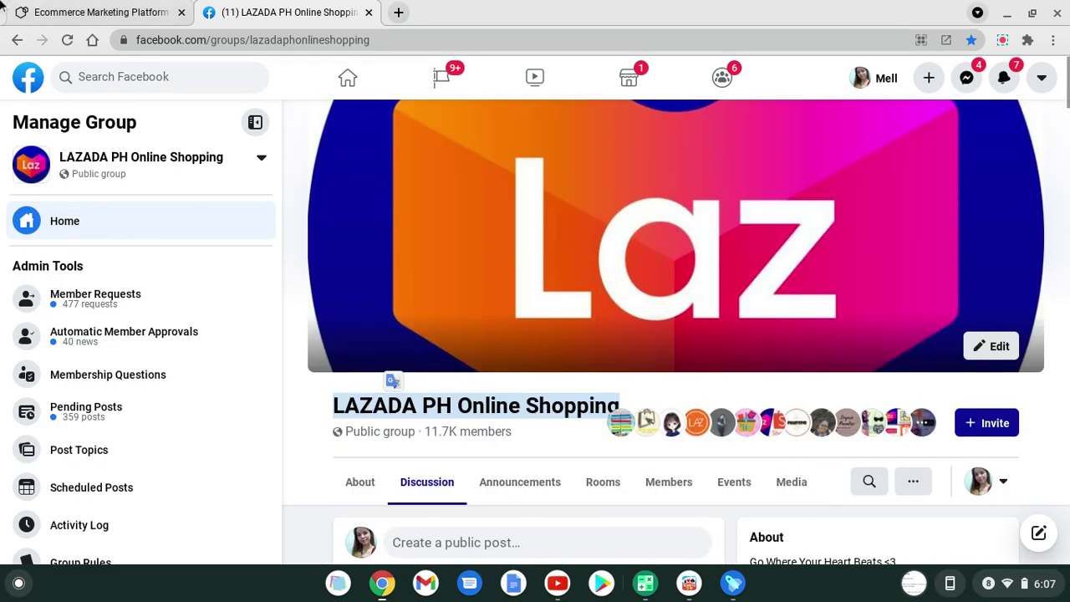
pyautogui.click(117, 8)
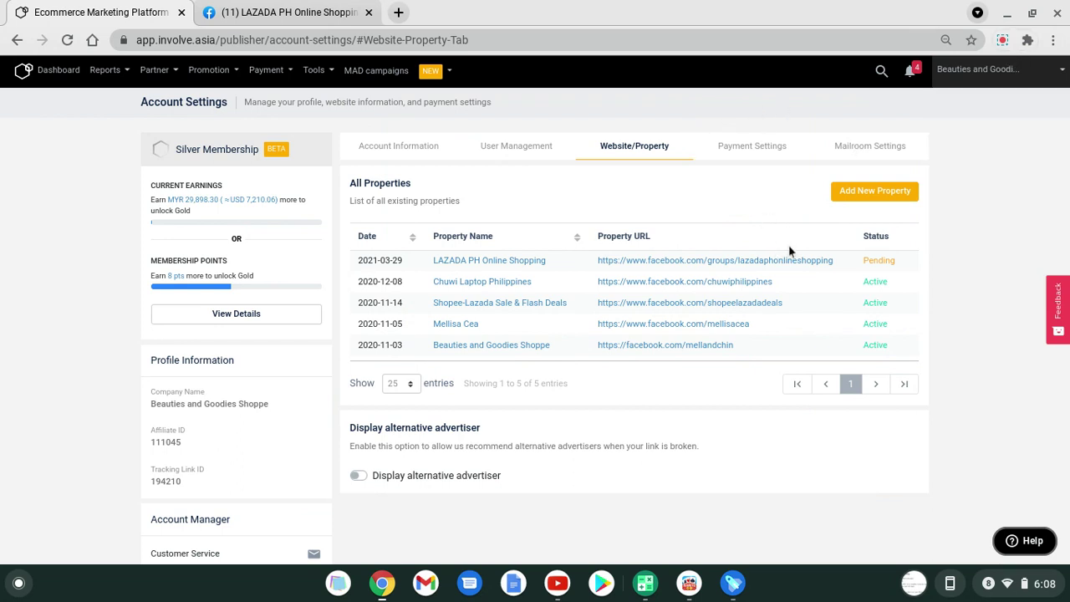
# Step: Open the Beauties and Goodies Shoppe property for editing and review its property information and categorization
pyautogui.hscroll(5, 771, 386)
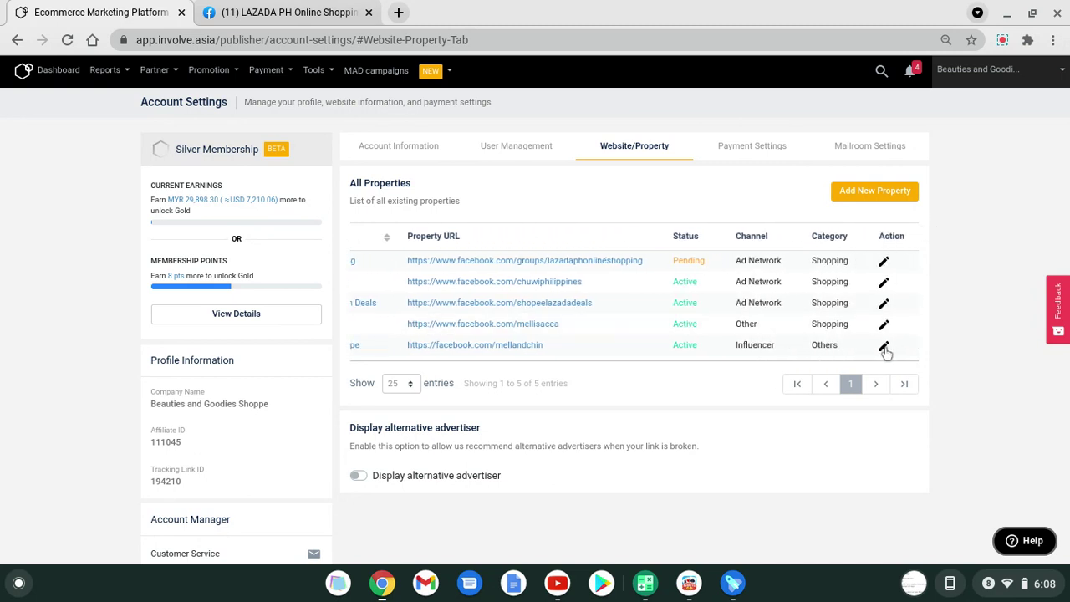
pyautogui.click(885, 347)
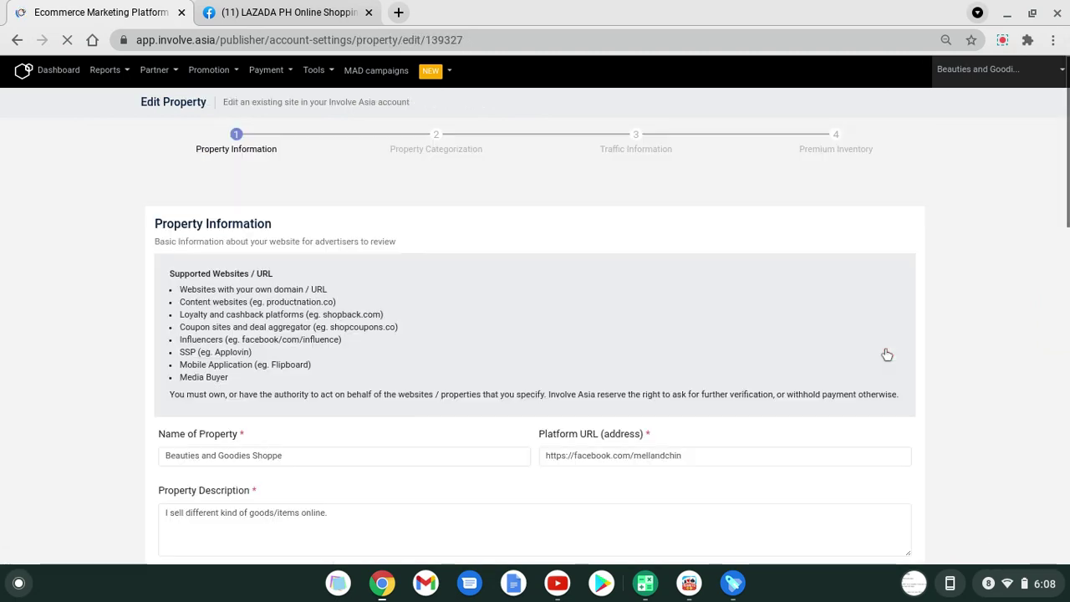
pyautogui.scroll(-3, 535, 334)
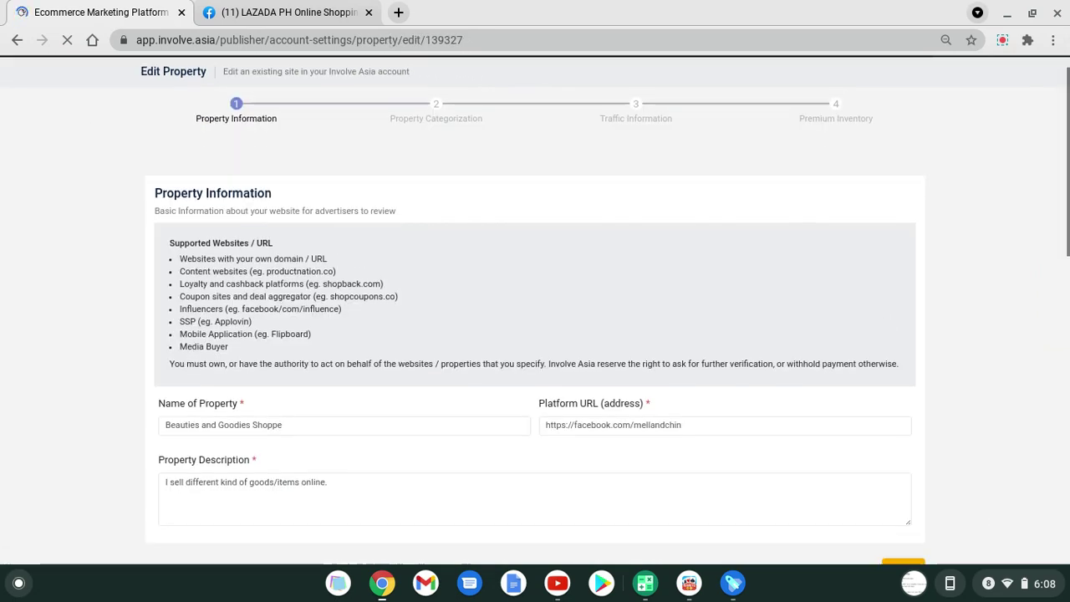
pyautogui.scroll(-3, 872, 353)
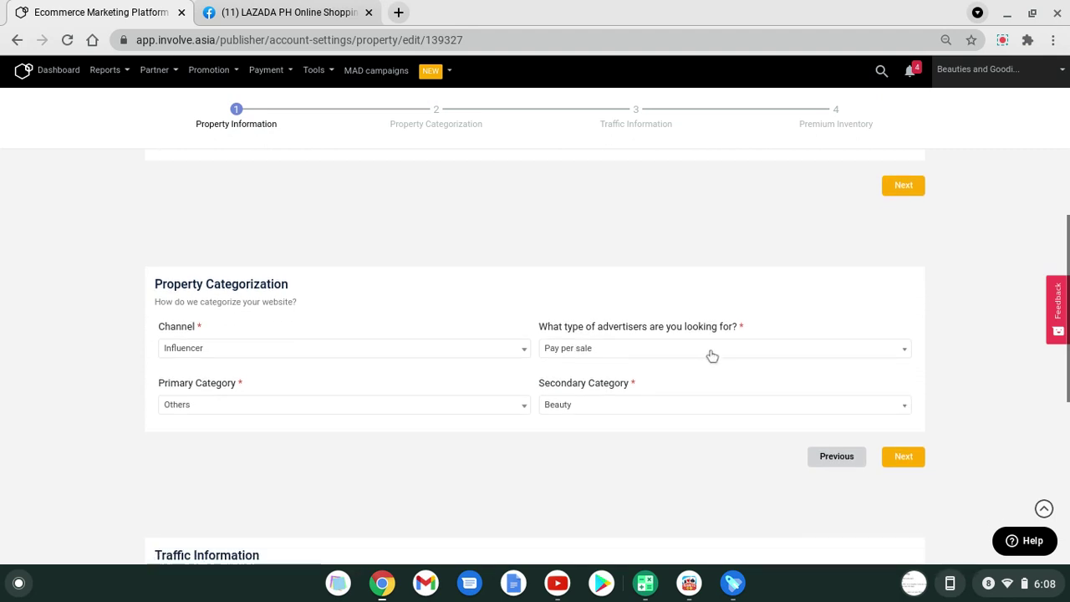
# Step: Try Pay per click as the advertiser type in Property Categorization, and set it back to Pay per sale
pyautogui.click(710, 351)
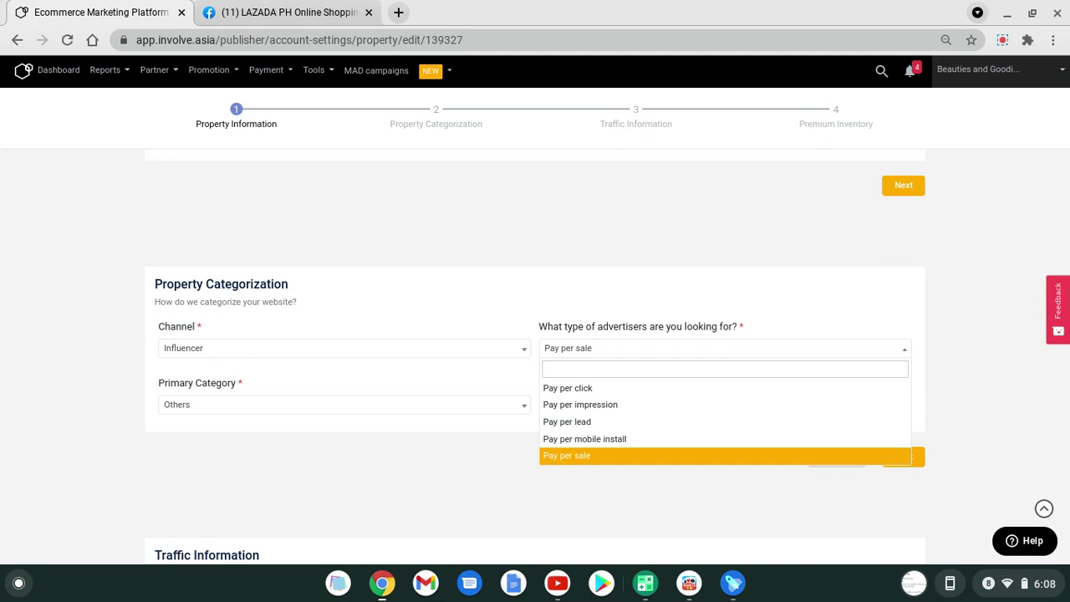
pyautogui.click(611, 390)
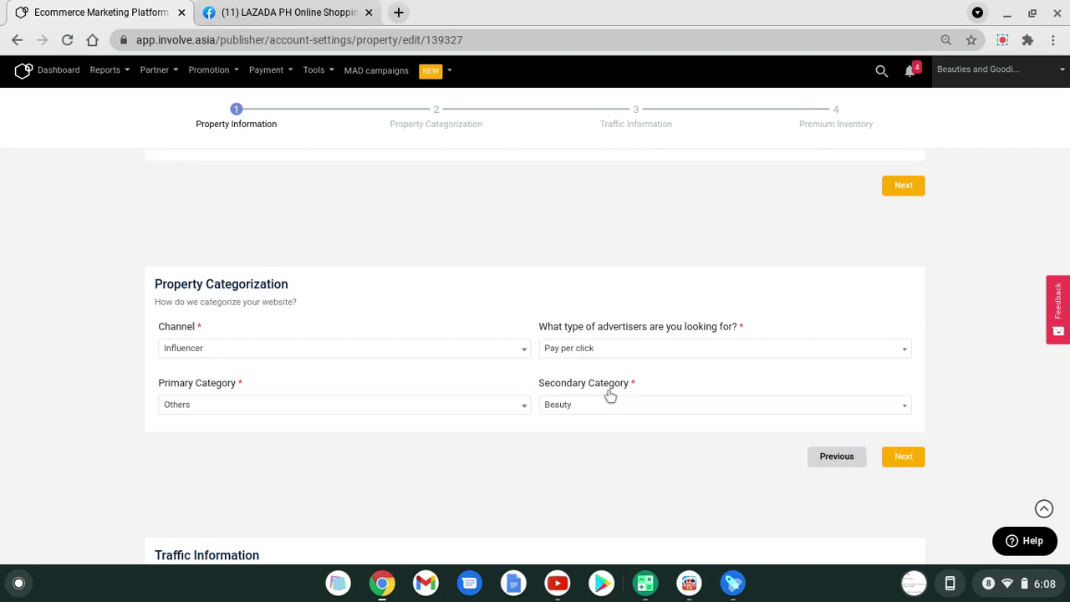
pyautogui.click(656, 351)
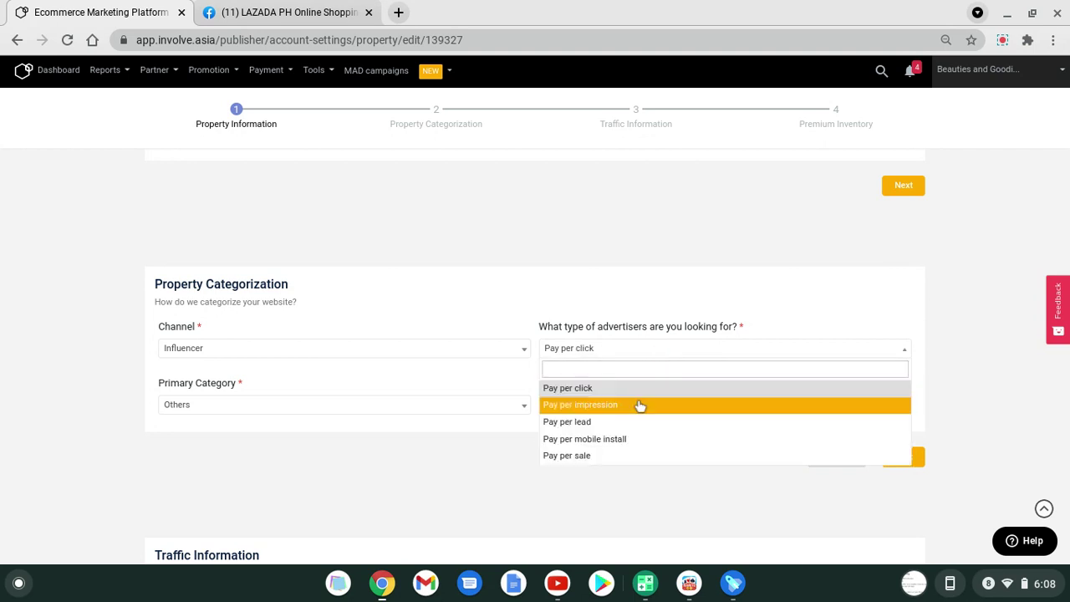
pyautogui.click(623, 456)
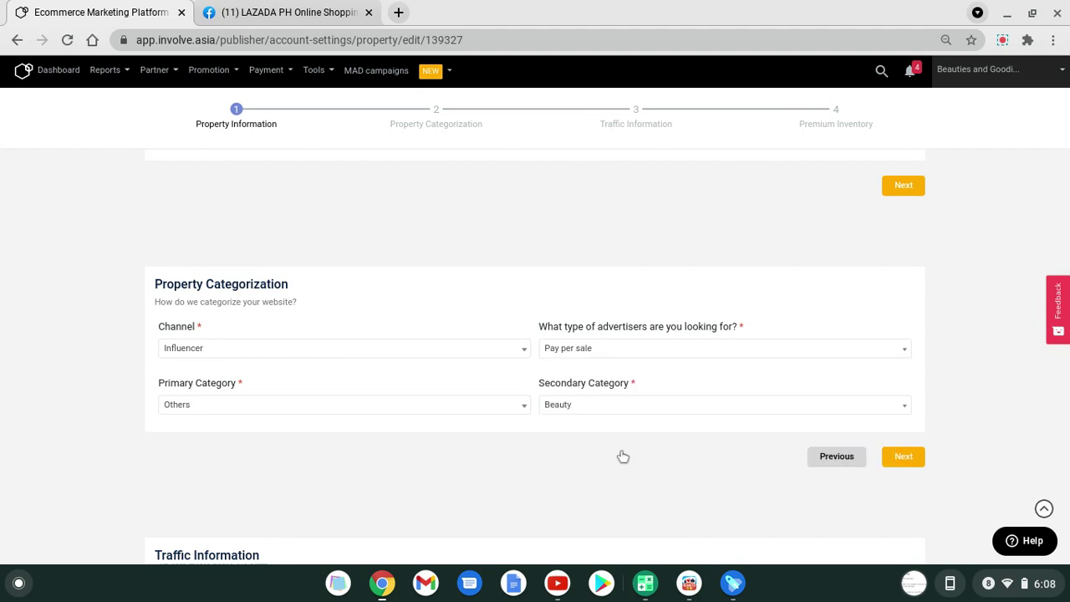
# Step: Review the property's categorization, traffic and premium inventory sections, and check the advertiser type options, keeping Pay per sale
pyautogui.scroll(3, 643, 306)
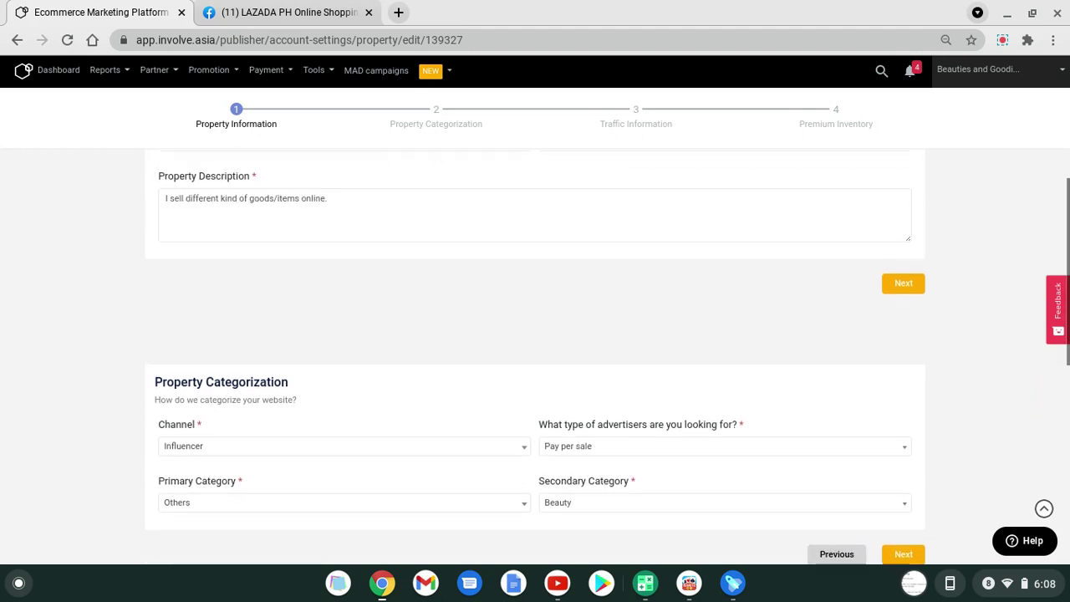
pyautogui.scroll(-9, 576, 277)
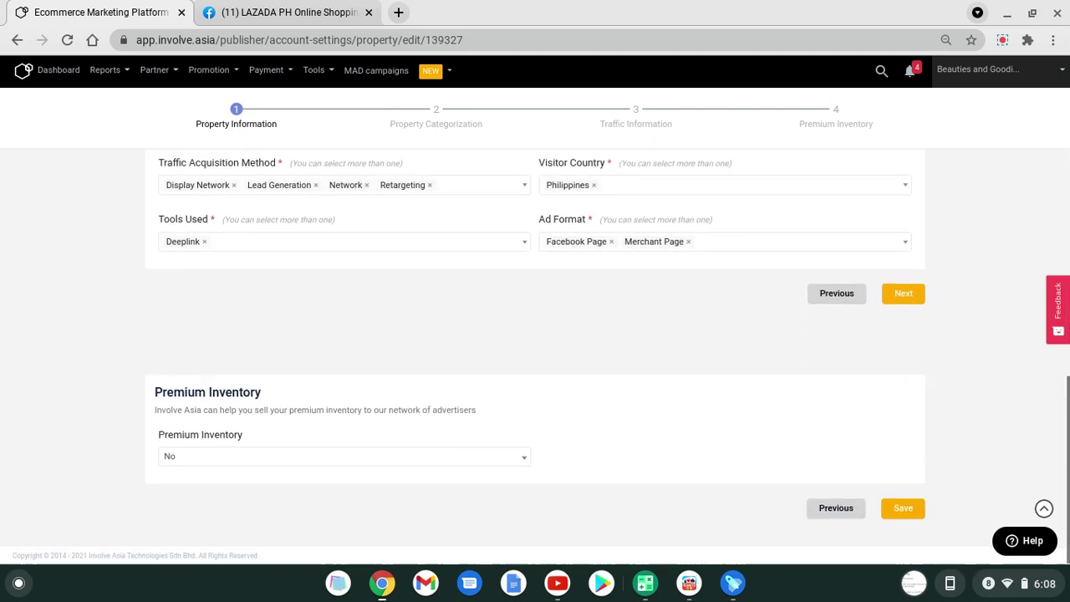
pyautogui.scroll(2, 576, 277)
pyautogui.scroll(-2, 585, 293)
pyautogui.scroll(4, 106, 303)
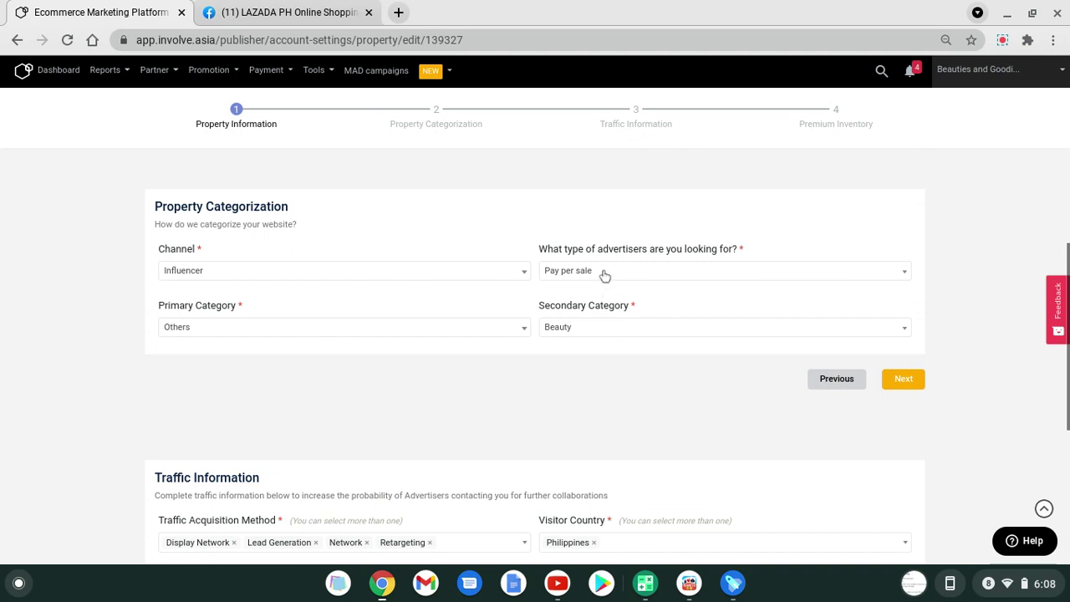
pyautogui.click(603, 272)
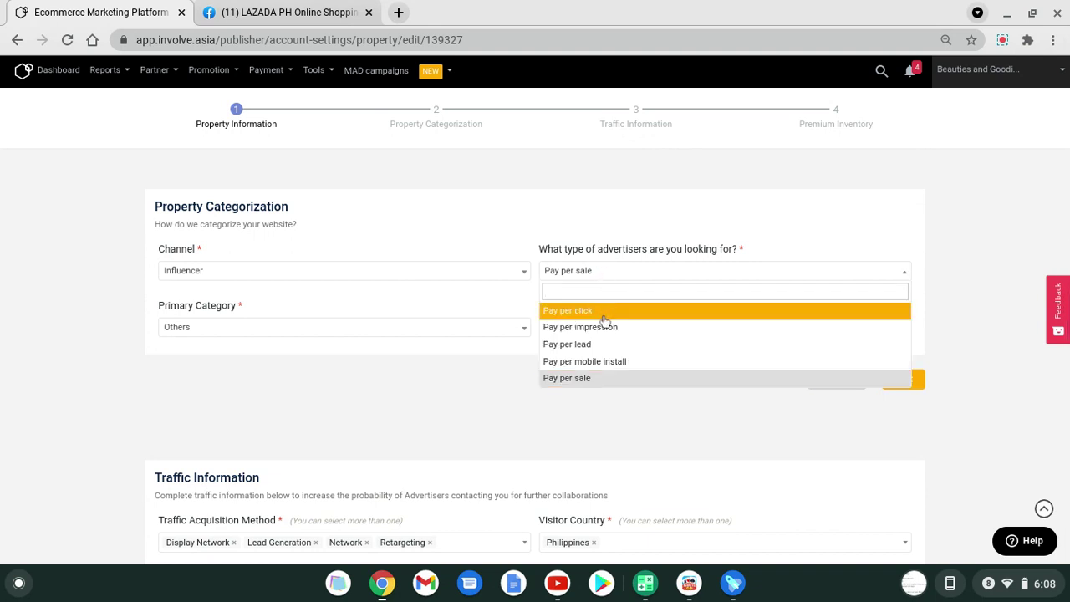
pyautogui.click(605, 378)
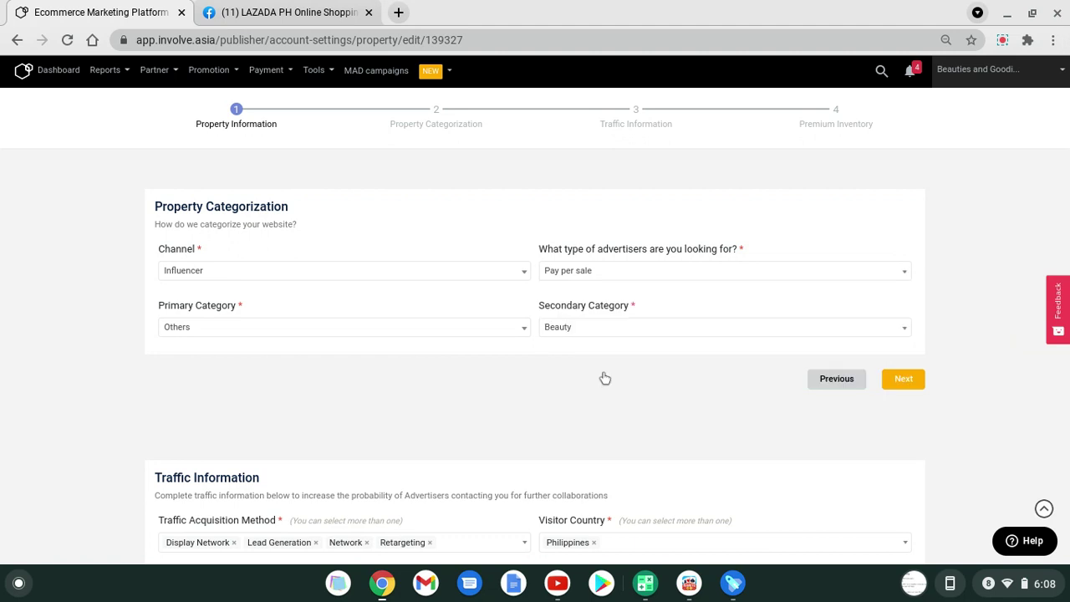
# Step: Continue through Traffic Information to Premium Inventory, save the Beauties and Goodies Shoppe property, and dismiss the confirmation
pyautogui.click(910, 382)
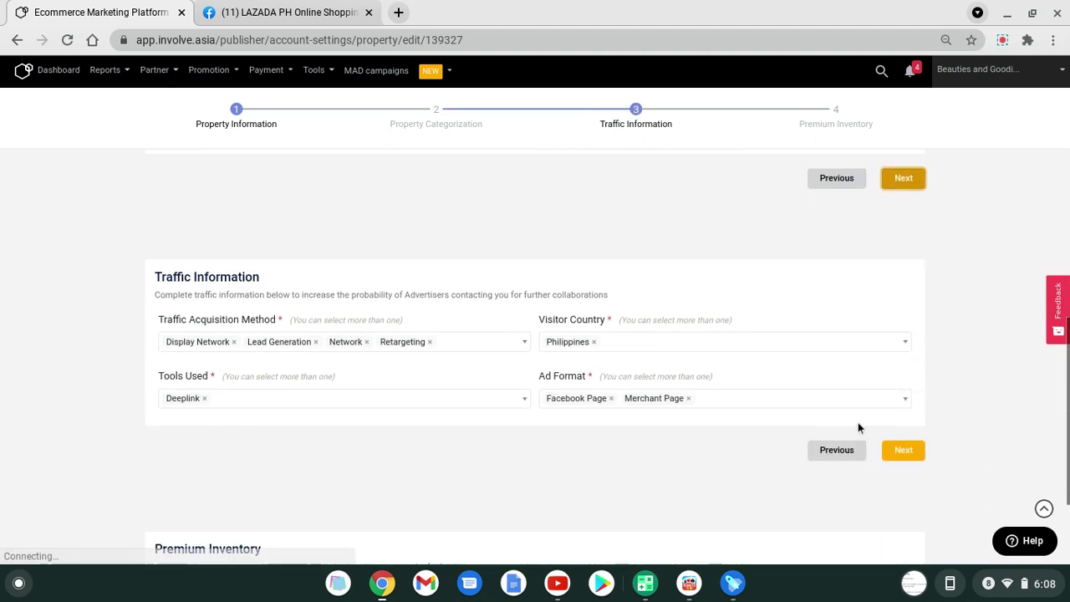
pyautogui.click(900, 455)
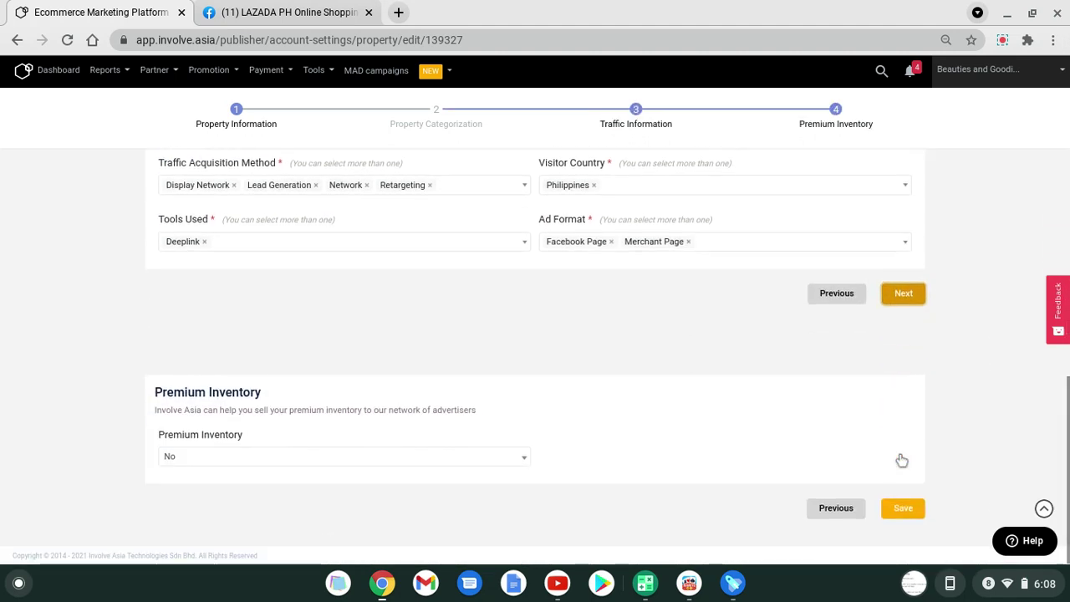
pyautogui.click(901, 515)
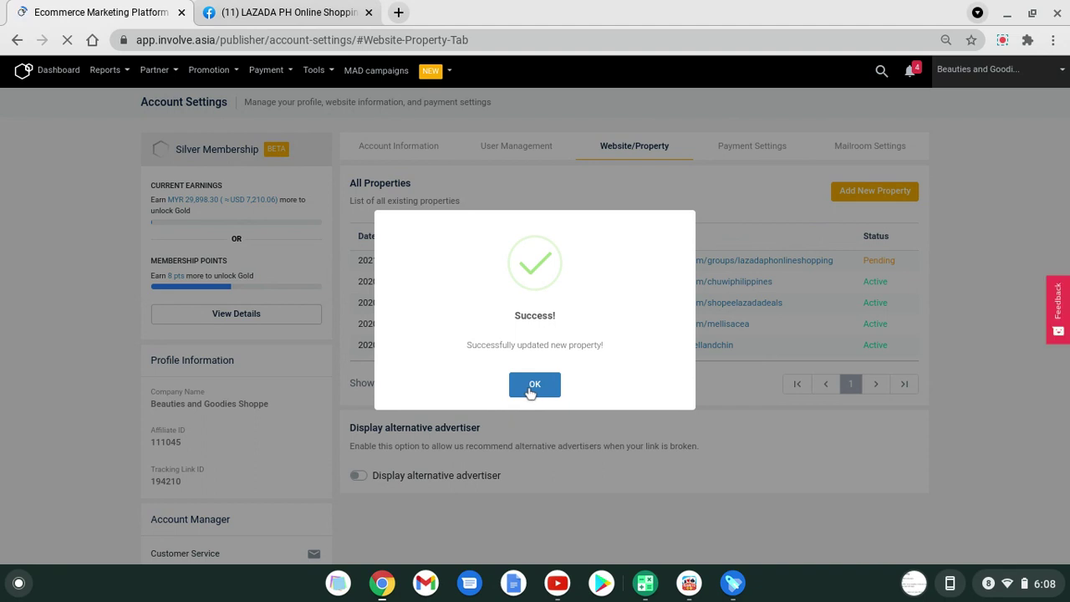
pyautogui.click(532, 386)
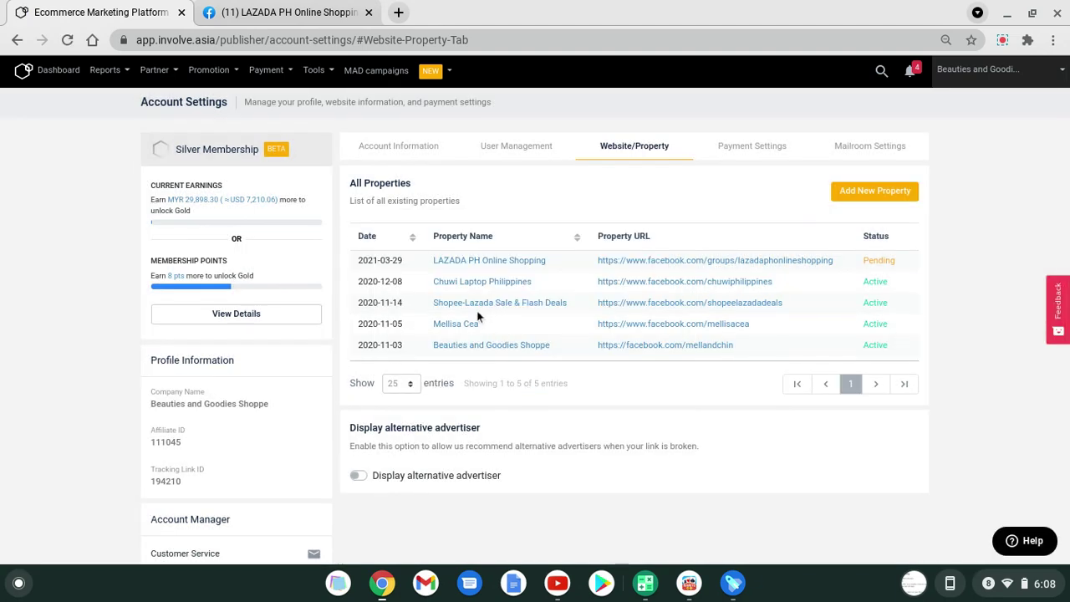